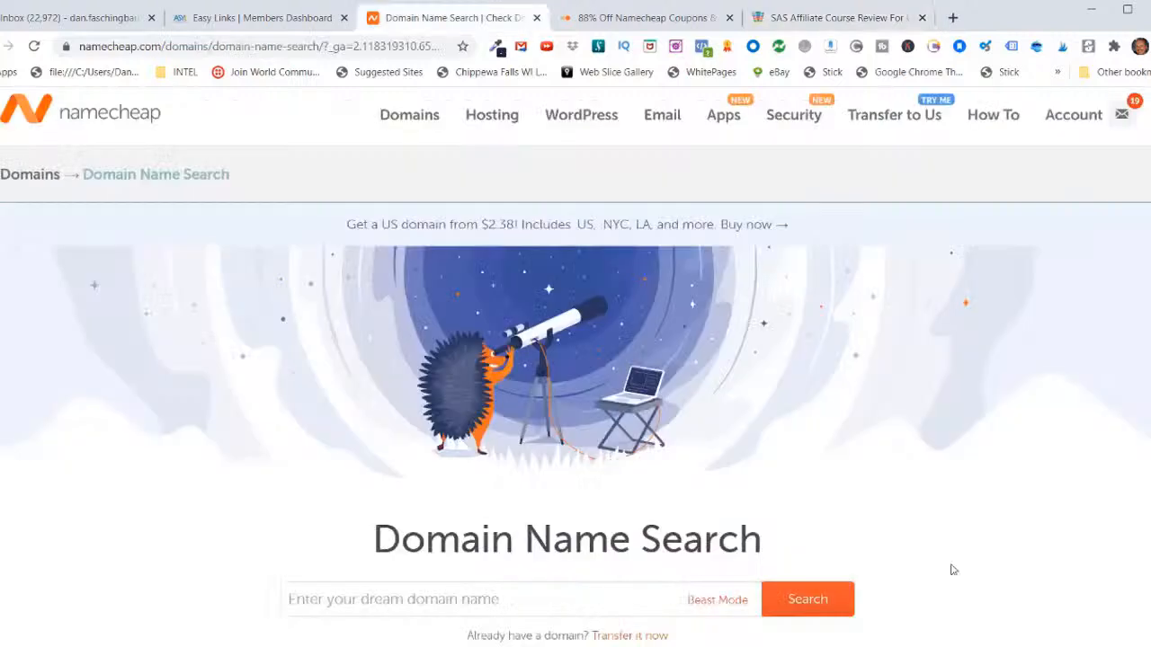
# Step: Search for the domain groovewithdan.com and add the exact .com match to the cart
pyautogui.click(297, 599)
pyautogui.rightClick(300, 599)
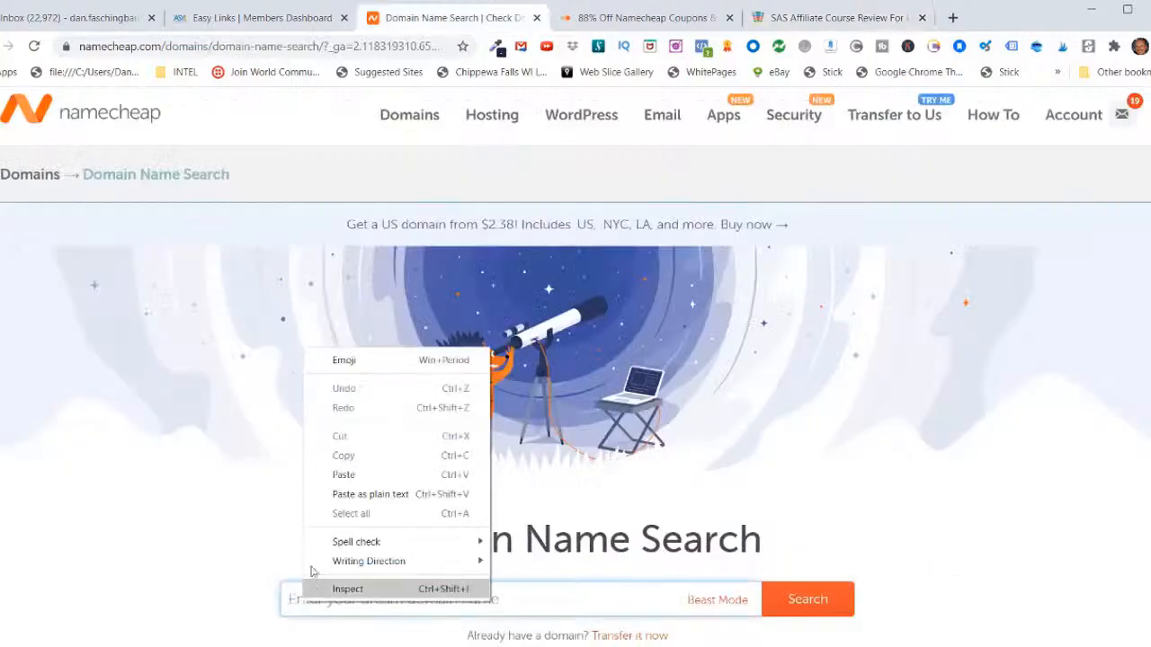
pyautogui.click(328, 475)
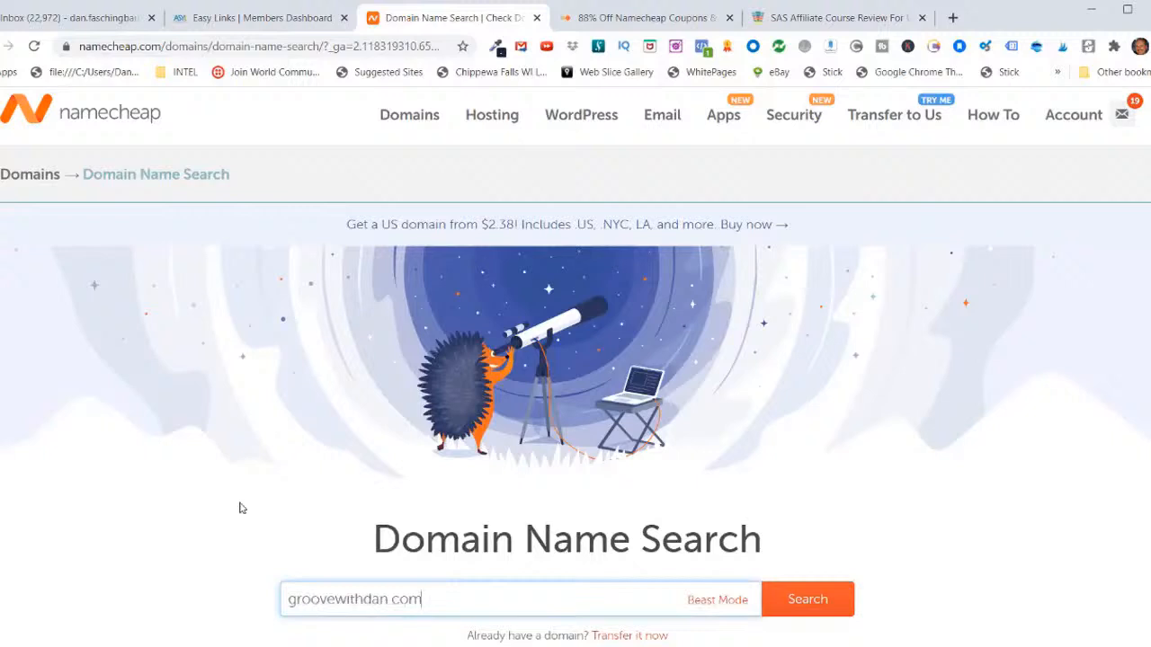
pyautogui.click(807, 602)
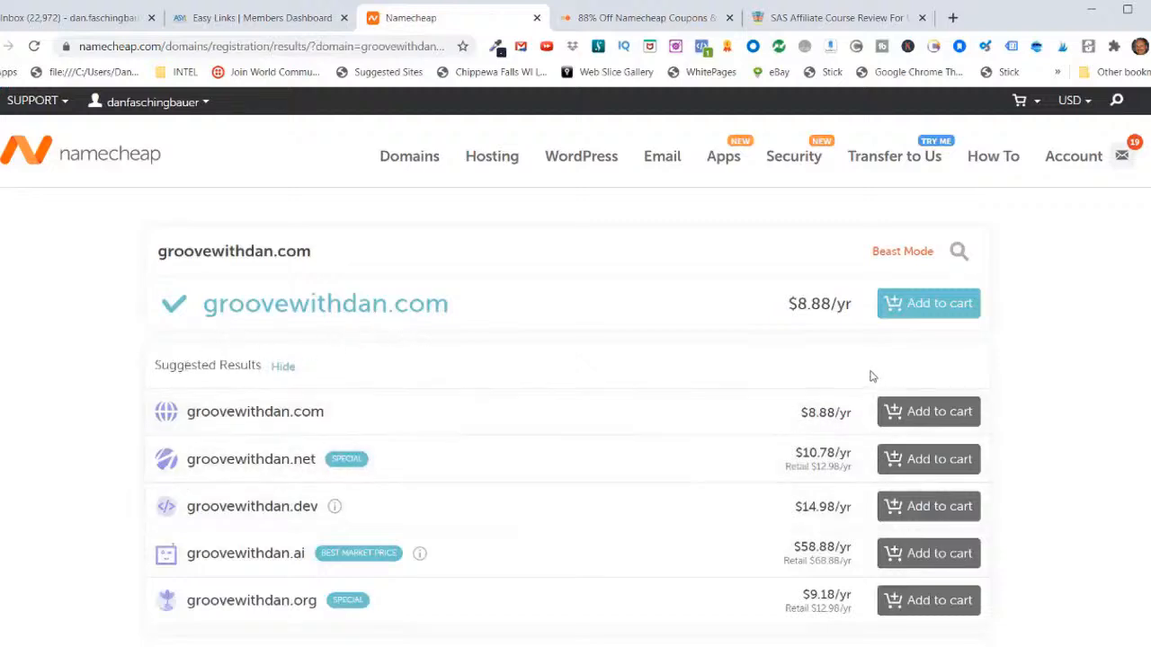
pyautogui.click(922, 305)
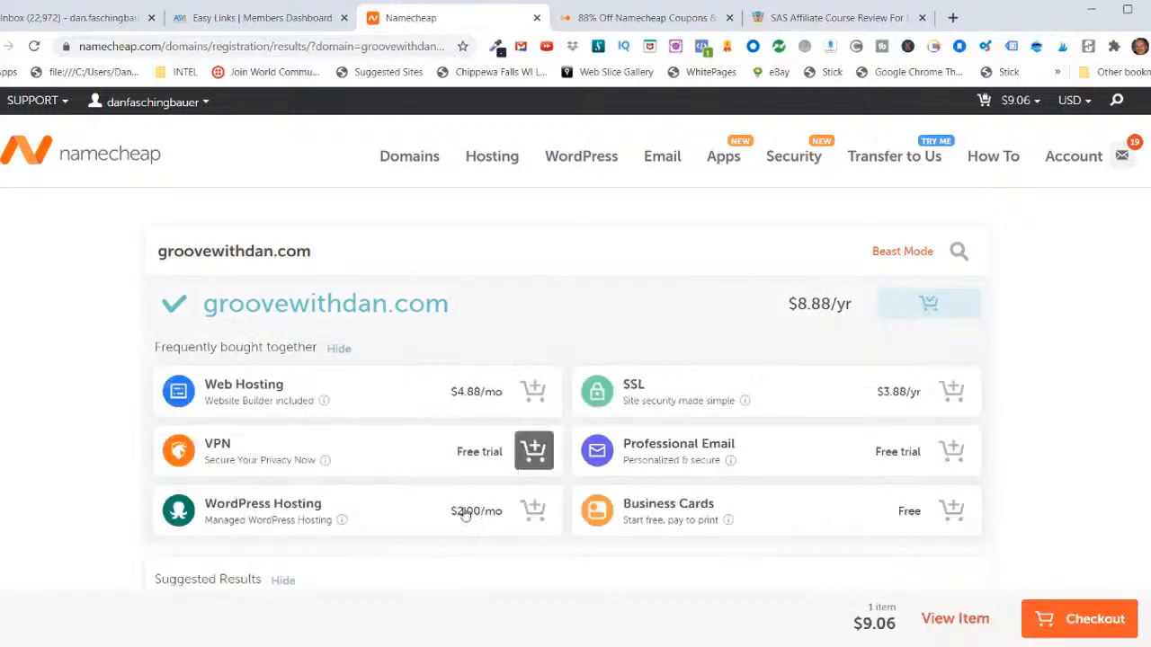
# Step: Proceed to checkout, turn on auto-renew for the domain registration and apply the promo code 99SPECIAL
pyautogui.click(1090, 627)
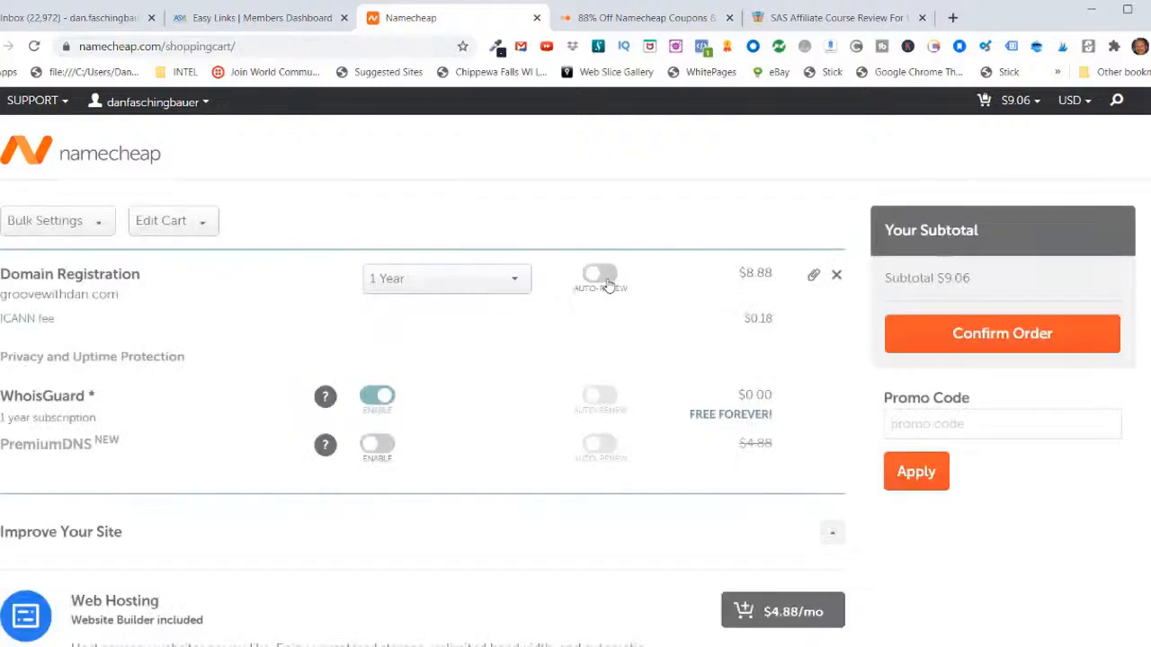
pyautogui.click(599, 275)
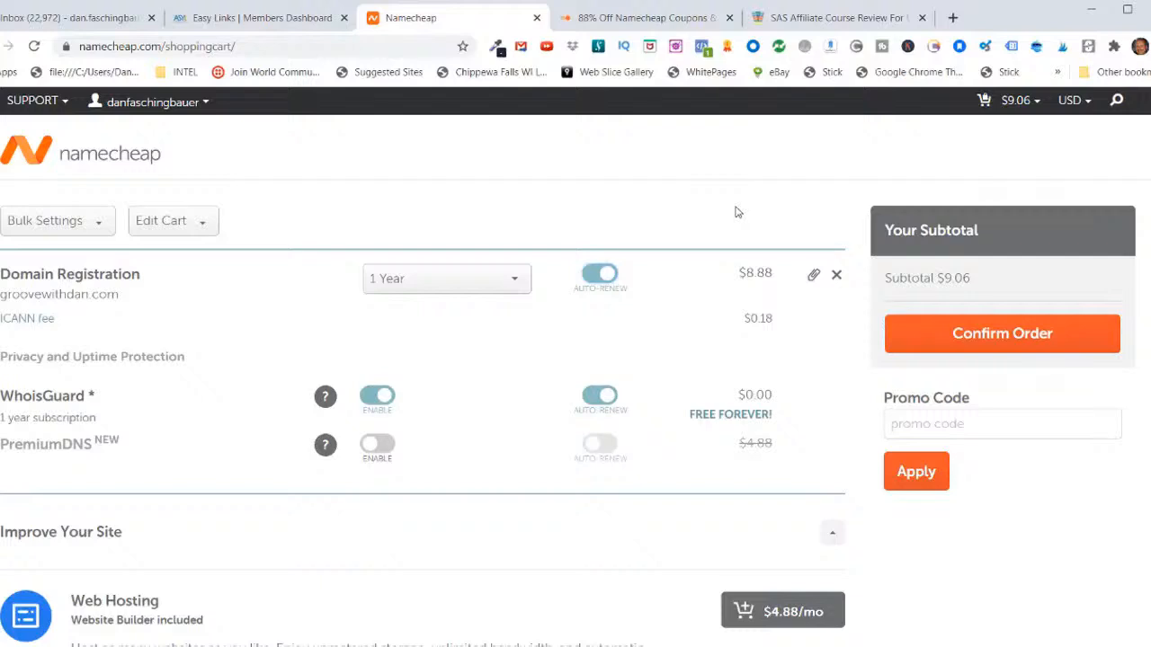
pyautogui.click(902, 428)
pyautogui.rightClick(901, 428)
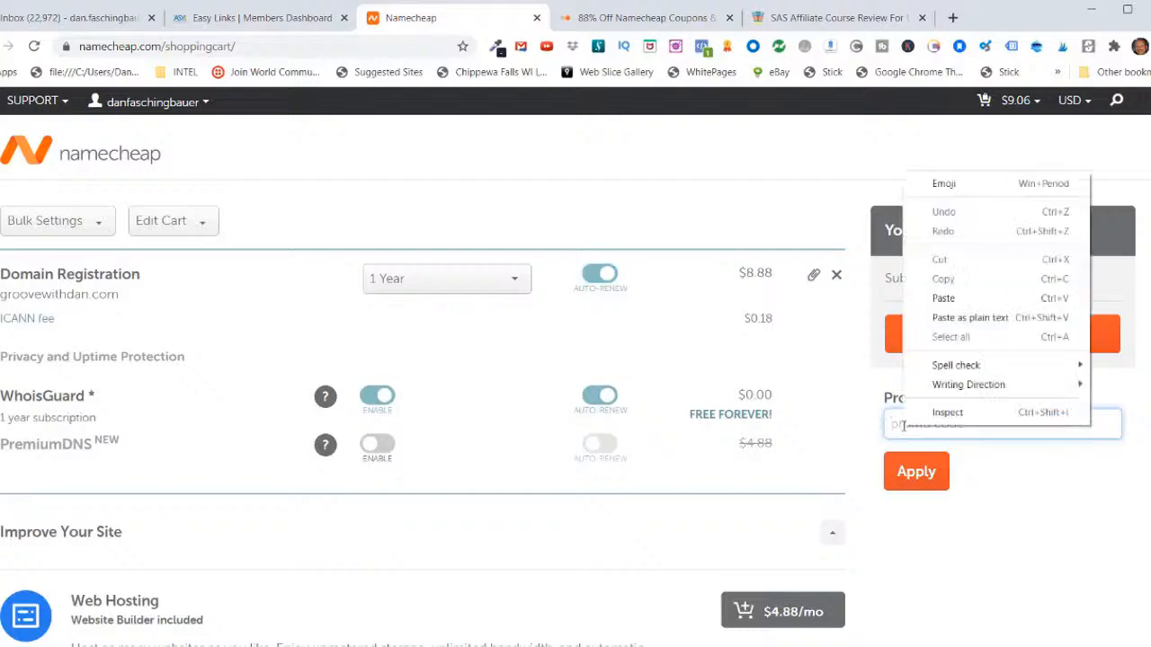
pyautogui.click(942, 298)
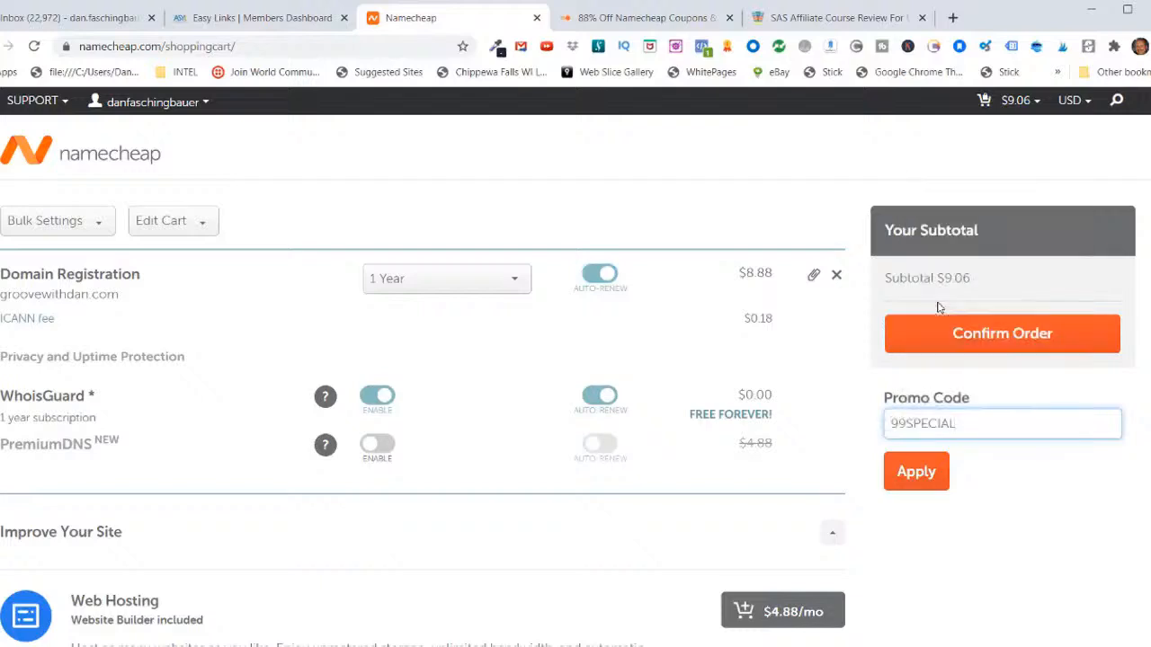
pyautogui.click(918, 476)
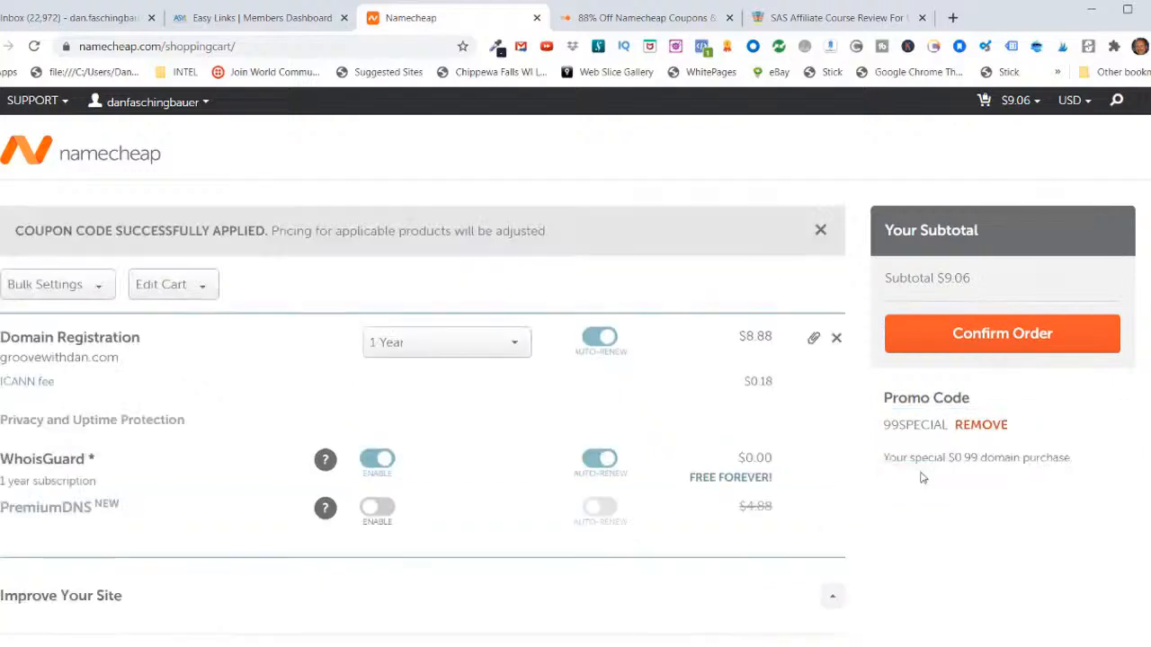
# Step: Confirm the order for groovewithdan.com and pay for the one-year registration
pyautogui.scroll(-2, 922, 478)
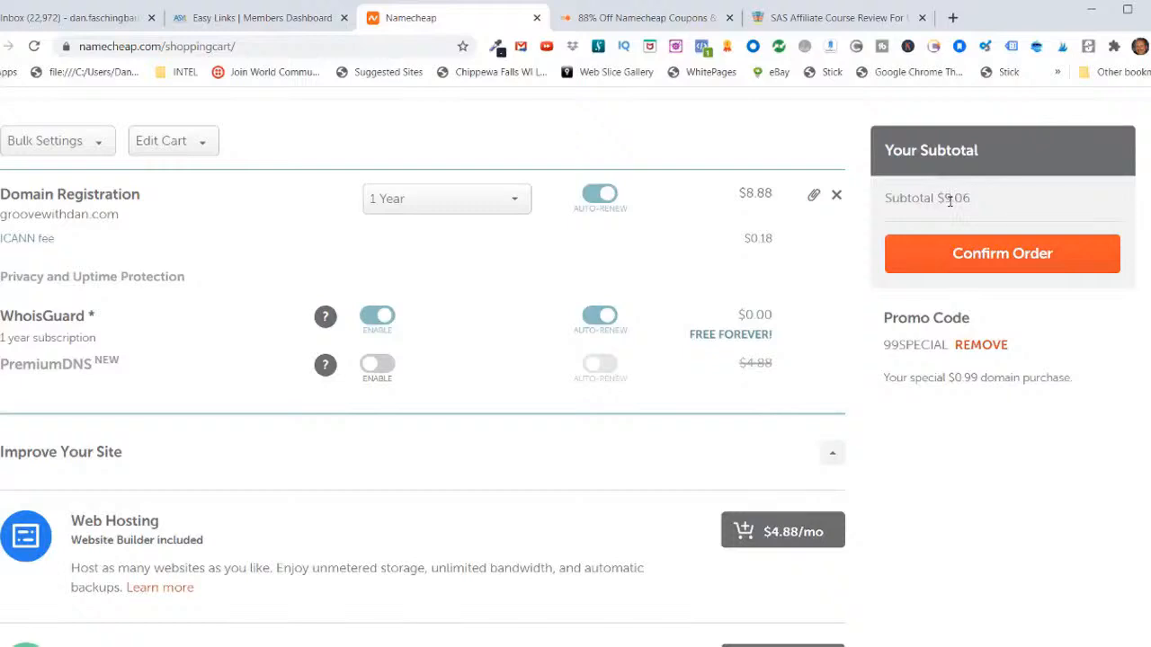
pyautogui.click(980, 257)
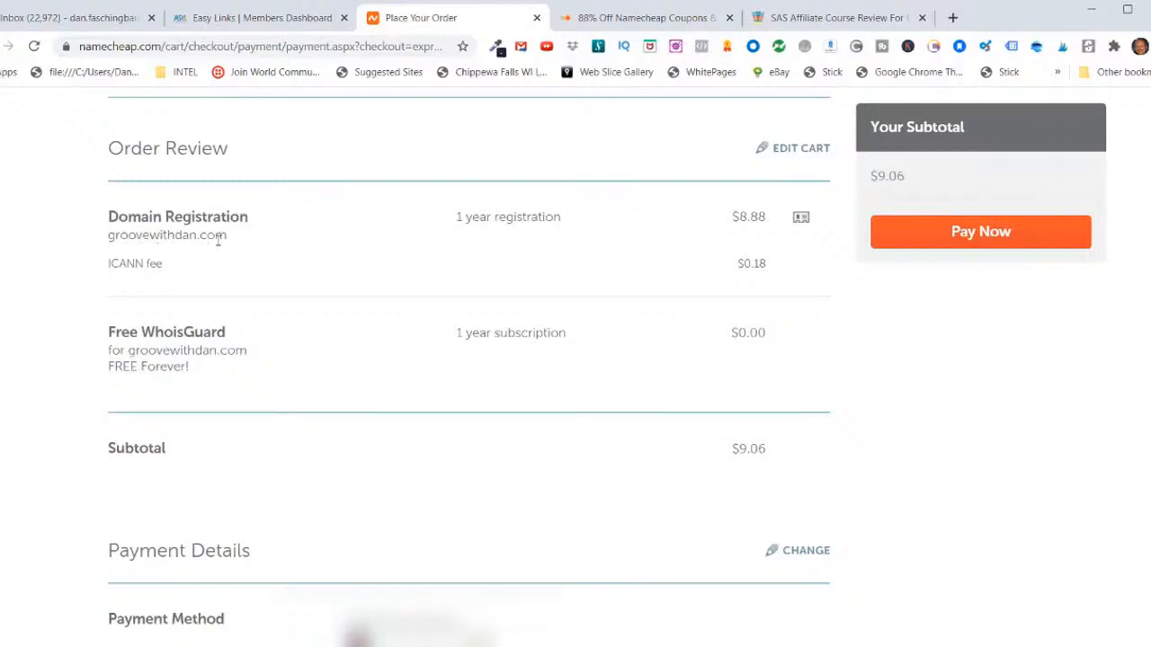
pyautogui.click(965, 238)
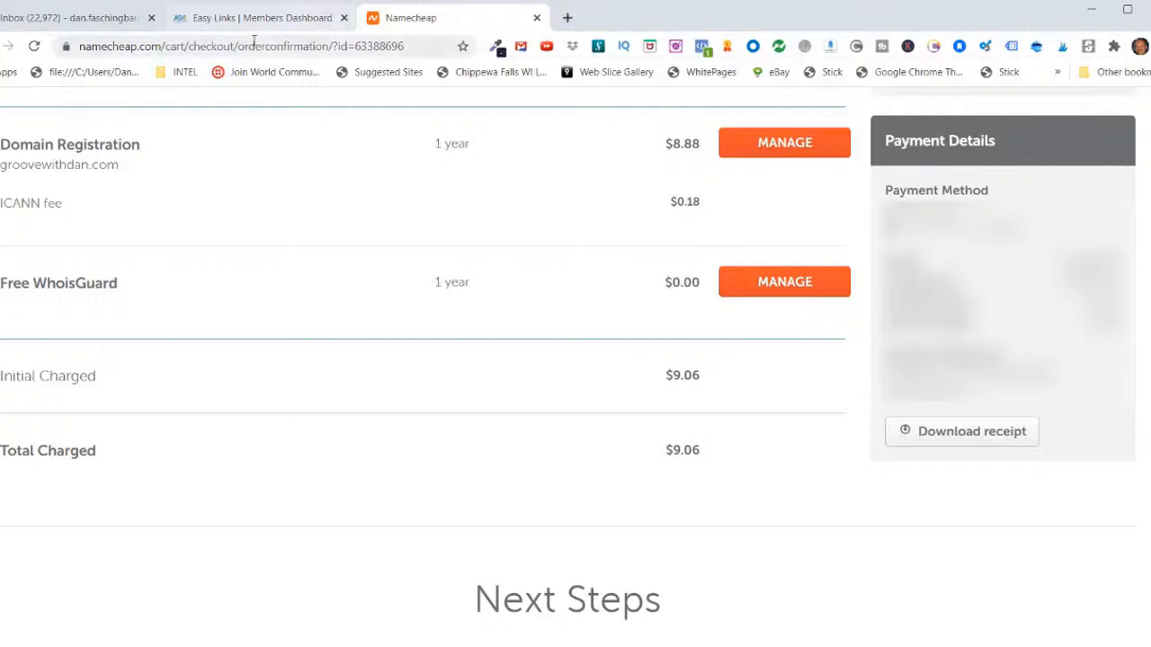
pyautogui.click(229, 20)
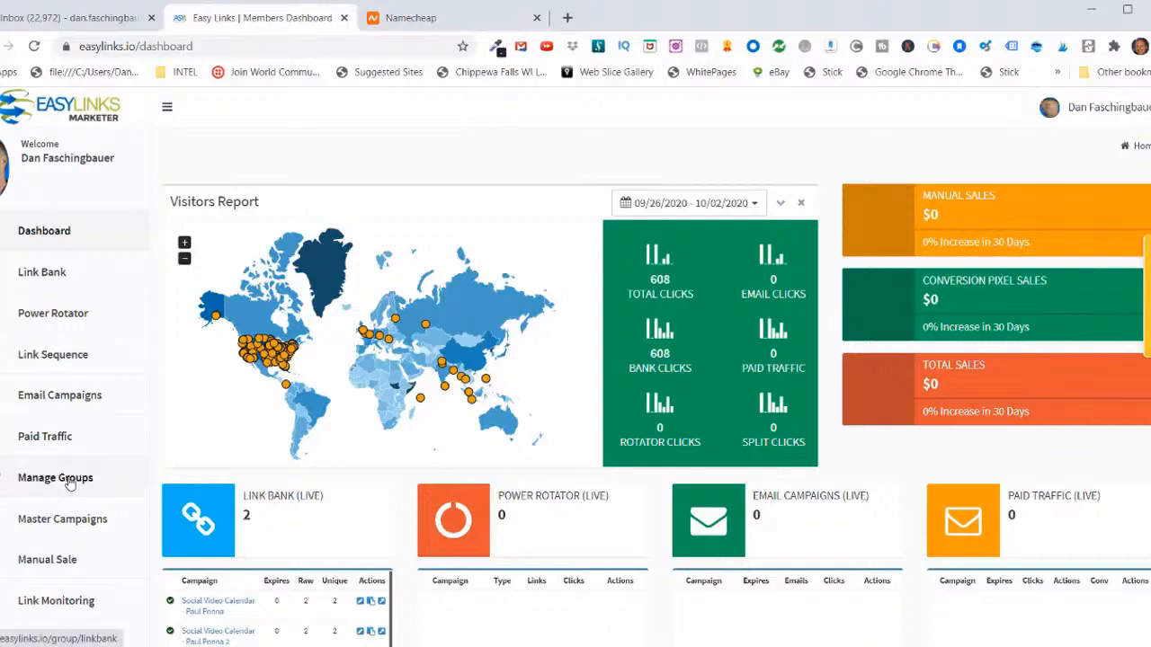
pyautogui.click(70, 483)
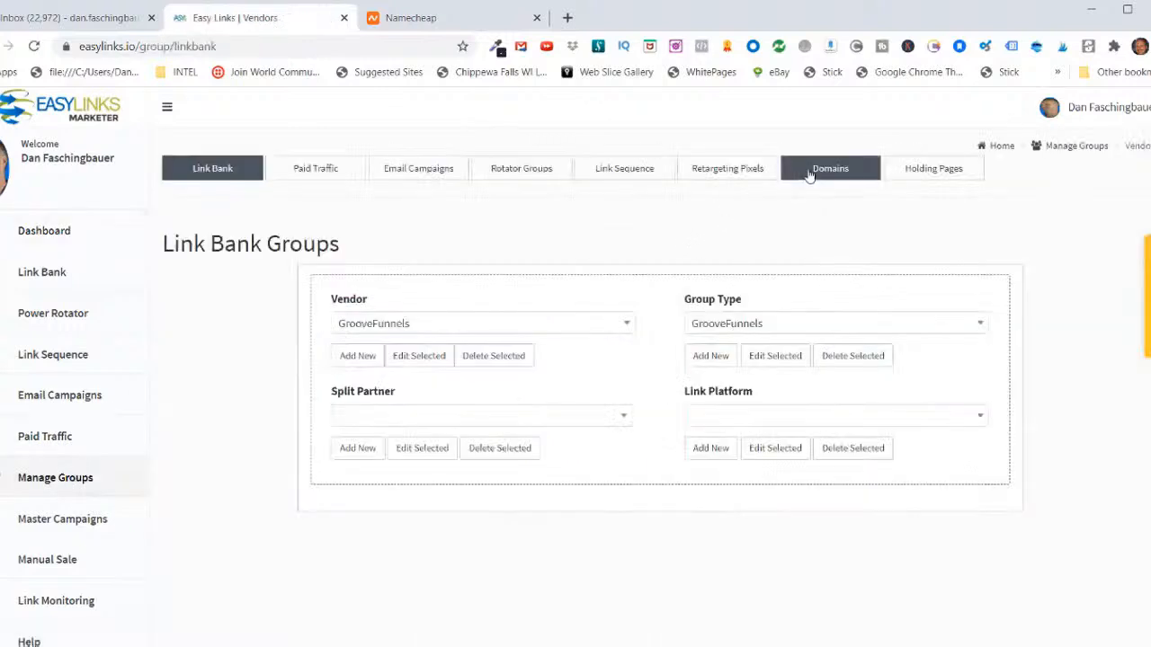
pyautogui.click(830, 173)
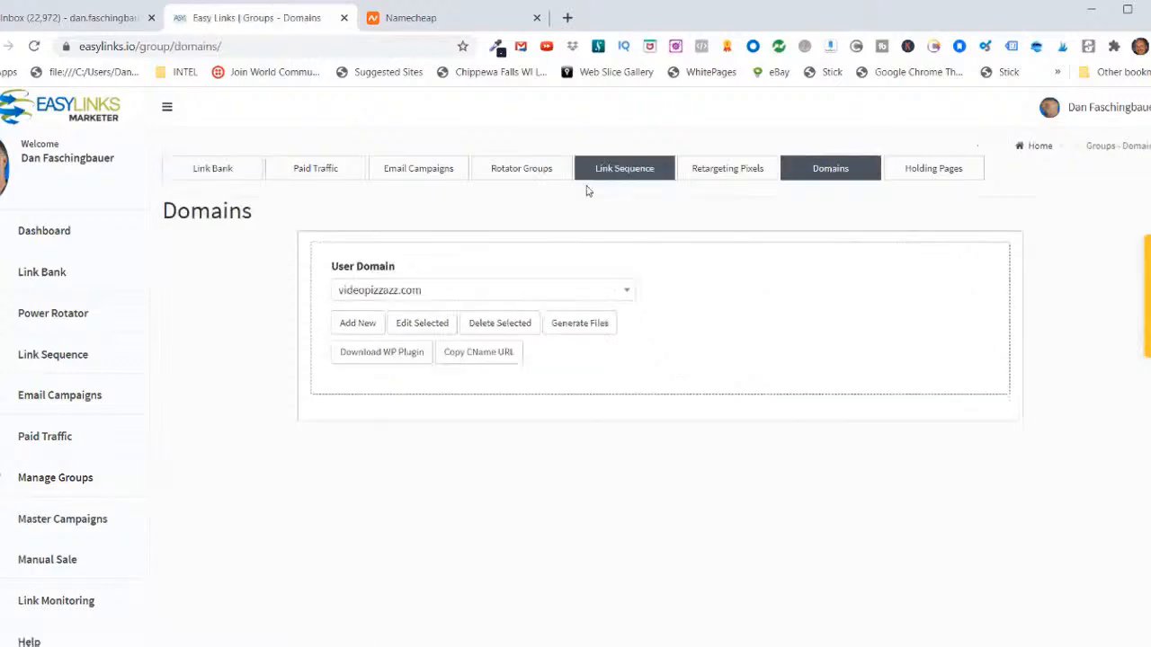
pyautogui.click(359, 329)
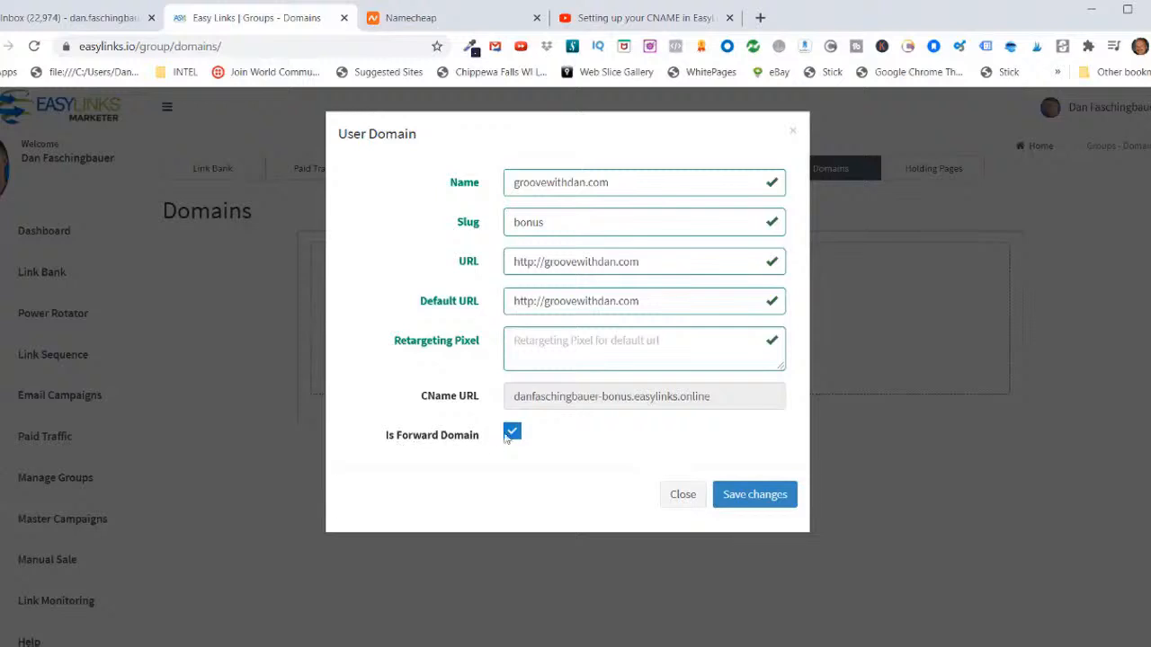
pyautogui.click(755, 496)
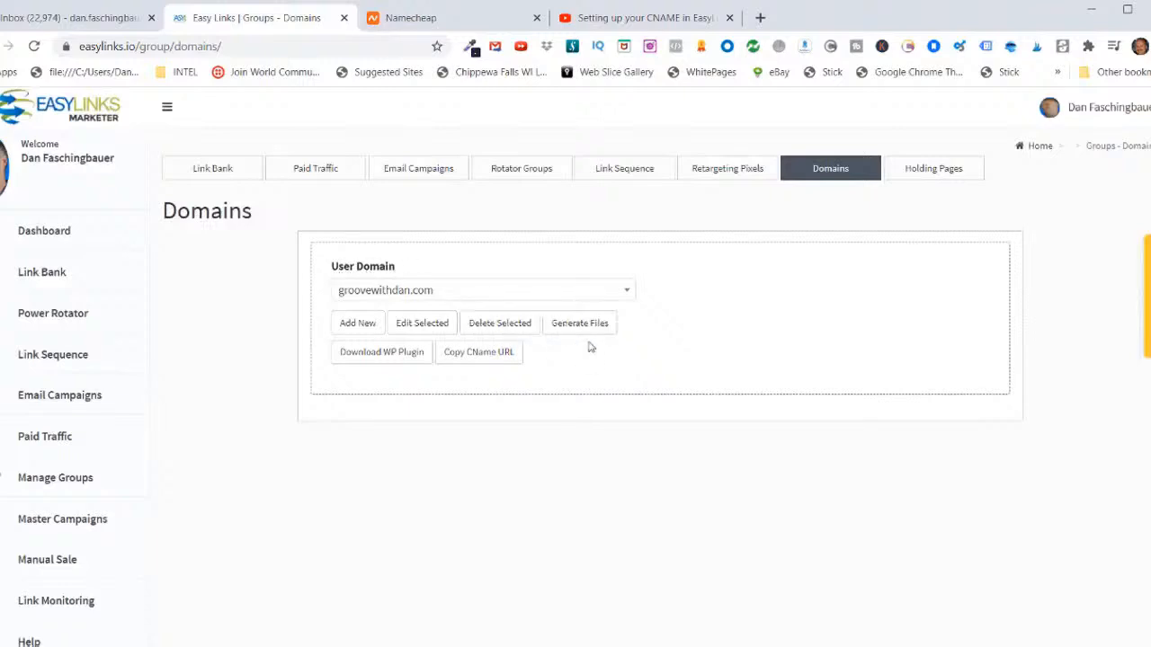
pyautogui.click(623, 293)
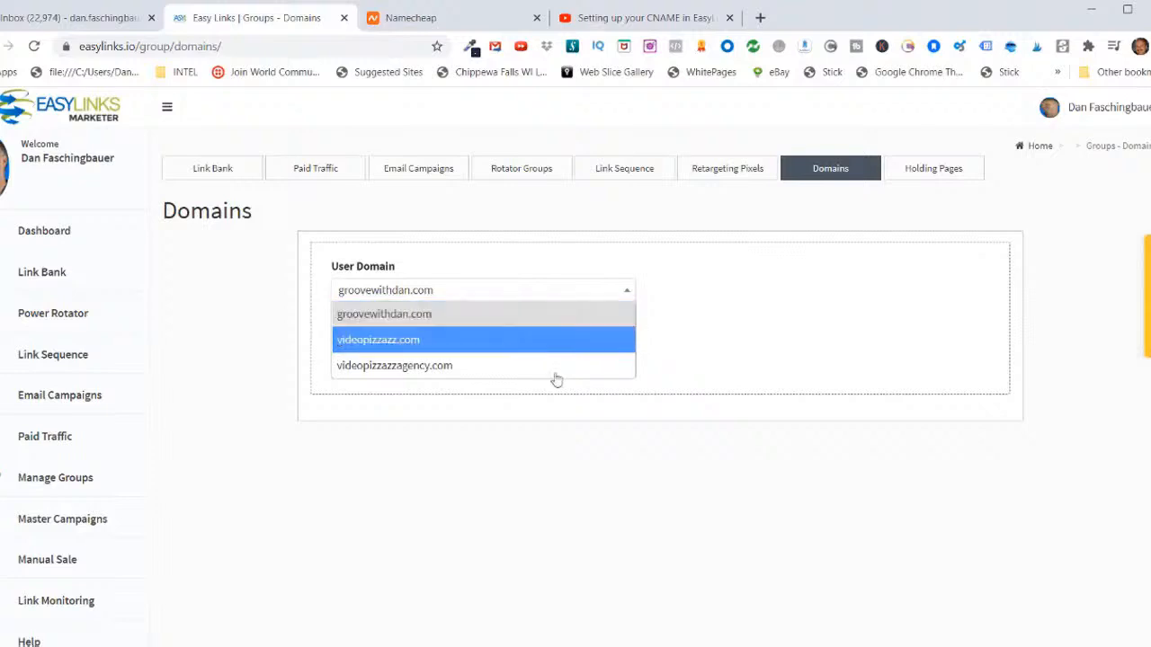
pyautogui.click(694, 452)
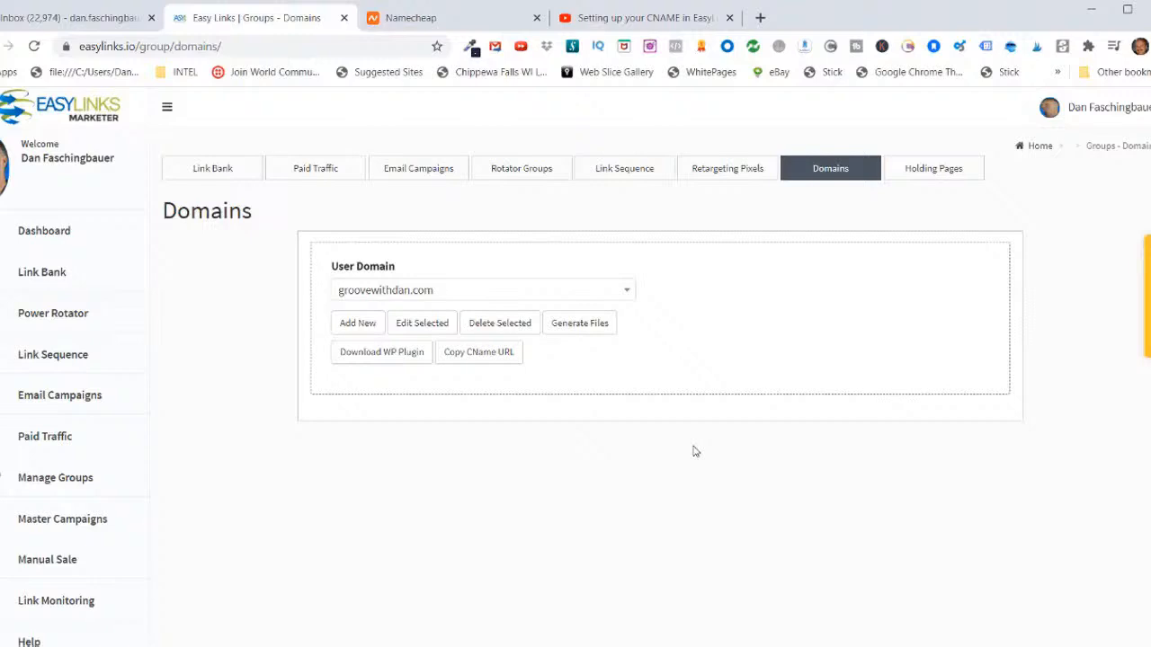
# Step: Switch back to Namecheap and open the Advanced DNS settings of the purchased domain groovewithdan.com
pyautogui.click(393, 19)
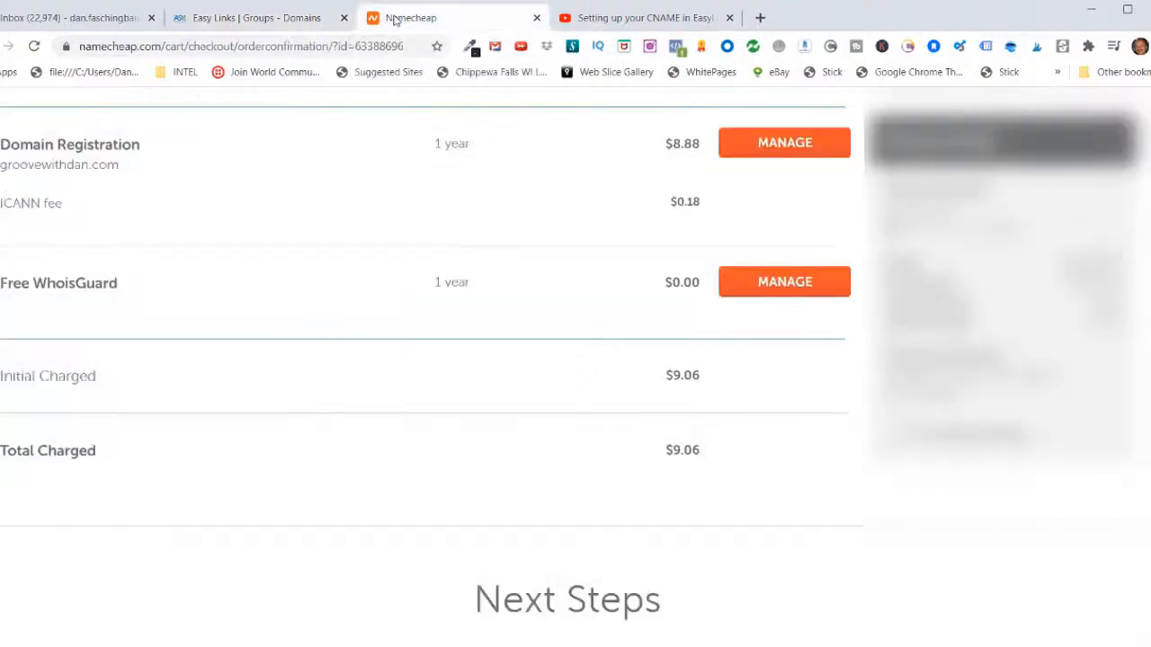
pyautogui.scroll(2, 77, 303)
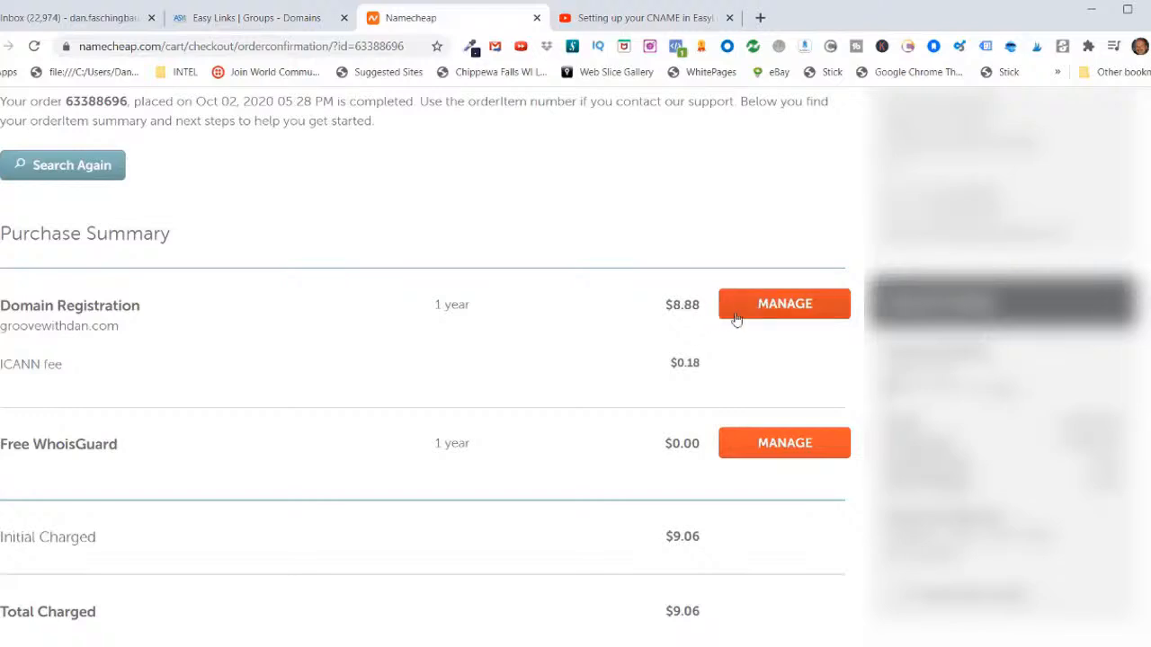
pyautogui.click(794, 306)
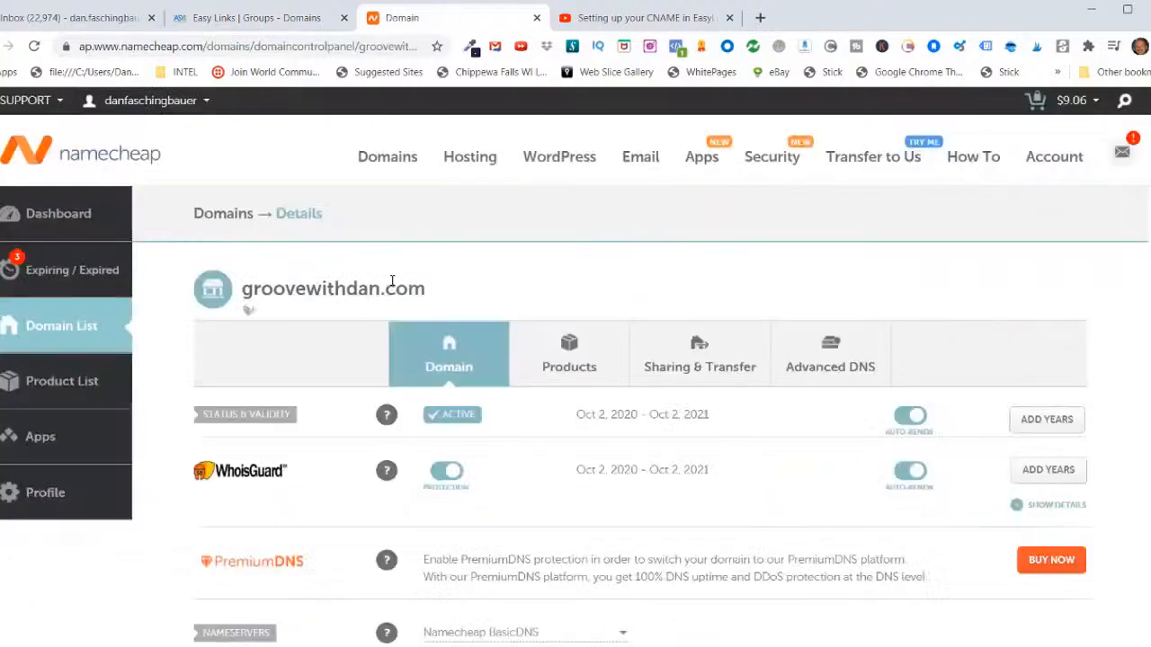
pyautogui.click(824, 371)
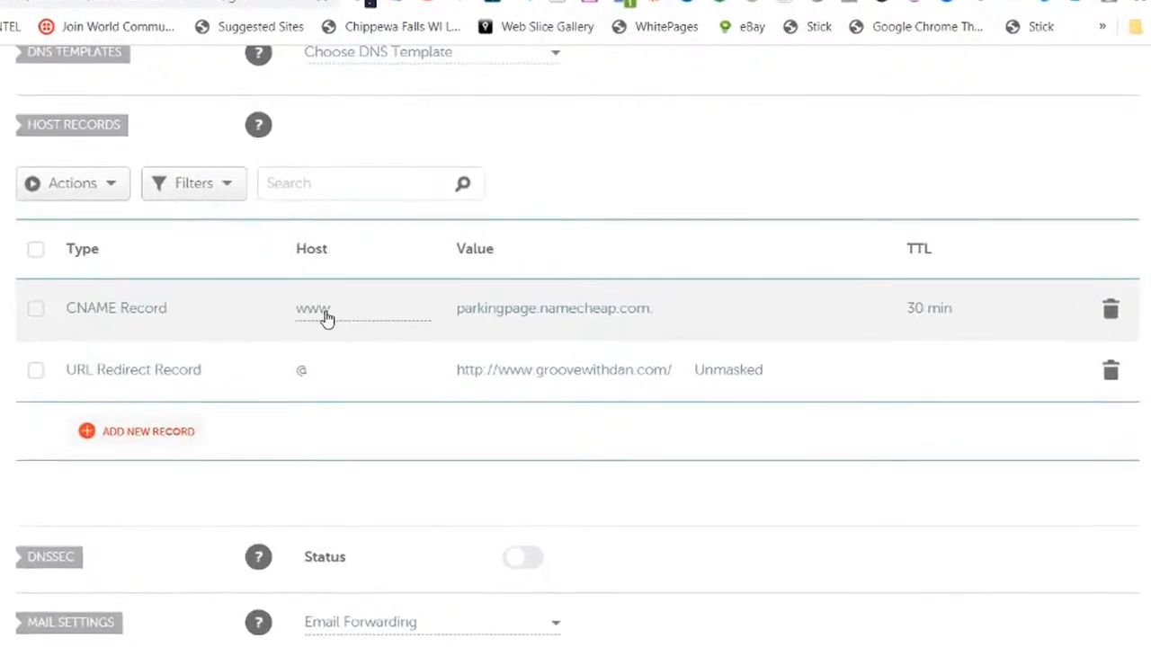
# Step: Change the host of the existing www CNAME record to @
pyautogui.click(325, 315)
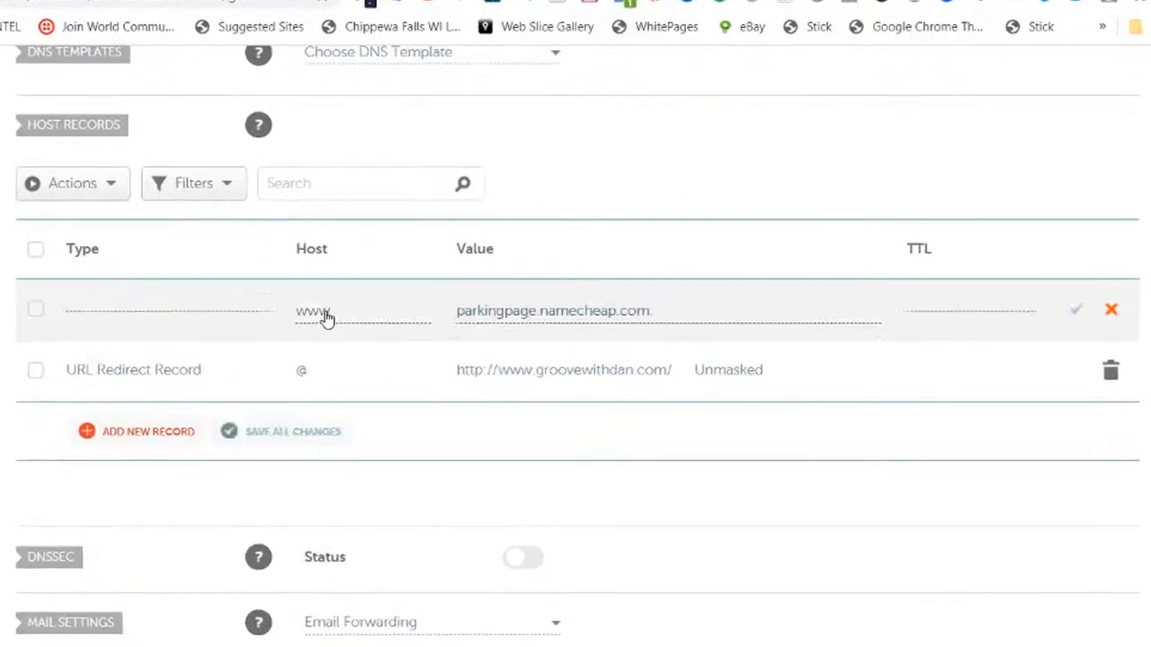
pyautogui.press('BackSpace')
pyautogui.press('BackSpace')
pyautogui.press('BackSpace')
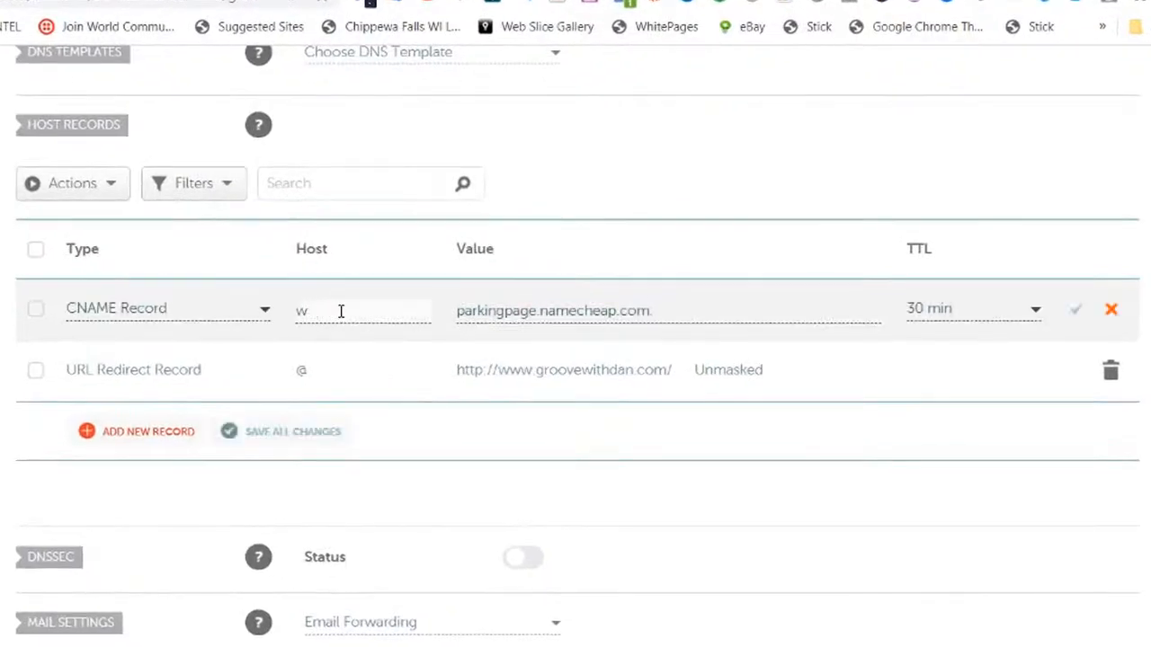
pyautogui.write('@')
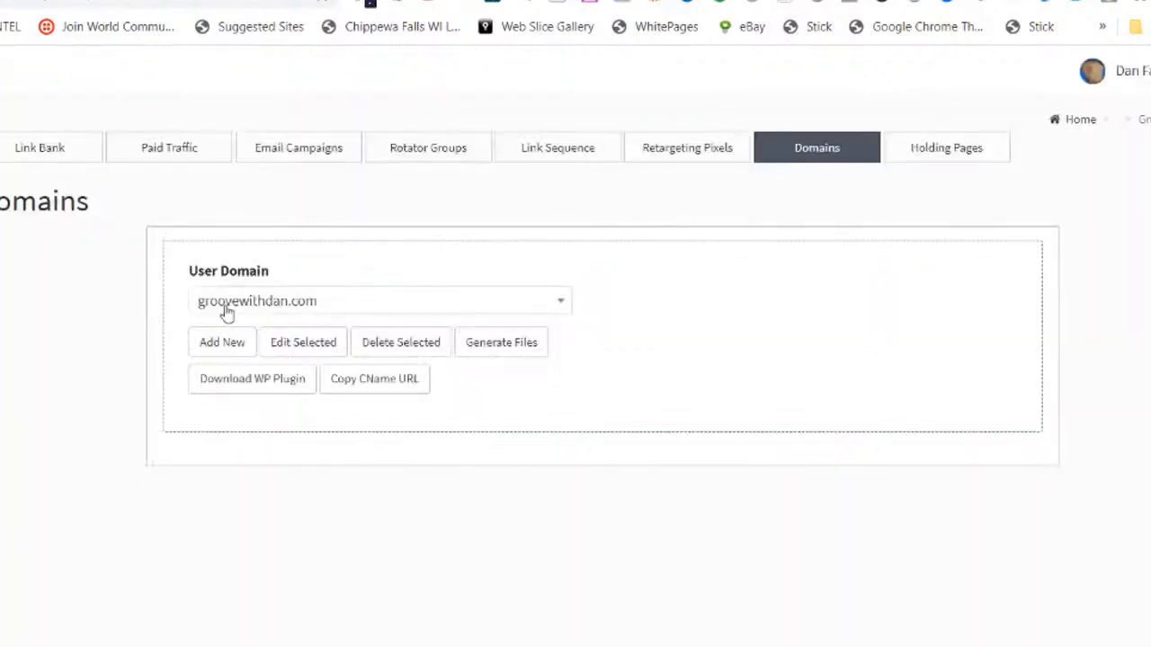
# Step: Copy the CName URL from the groovewithdan.com entry in Easy Links and set it as the value of Namecheap's @ CNAME record
pyautogui.click(307, 345)
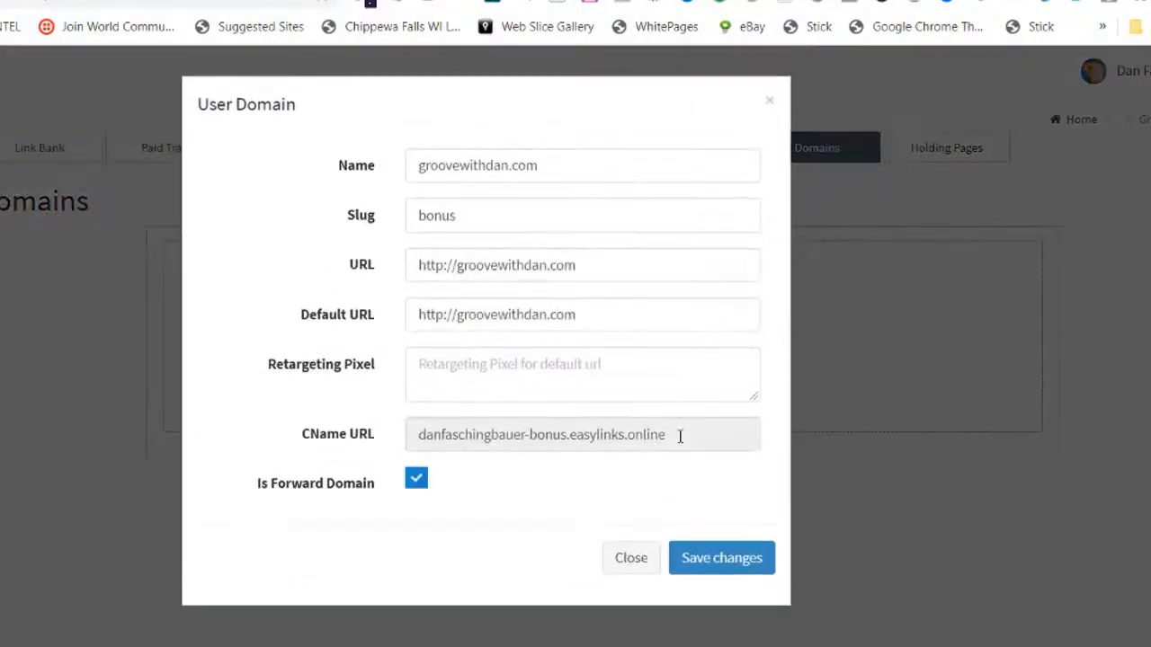
pyautogui.moveTo(680, 436); pyautogui.dragTo(400, 434)
pyautogui.rightClick(450, 432)
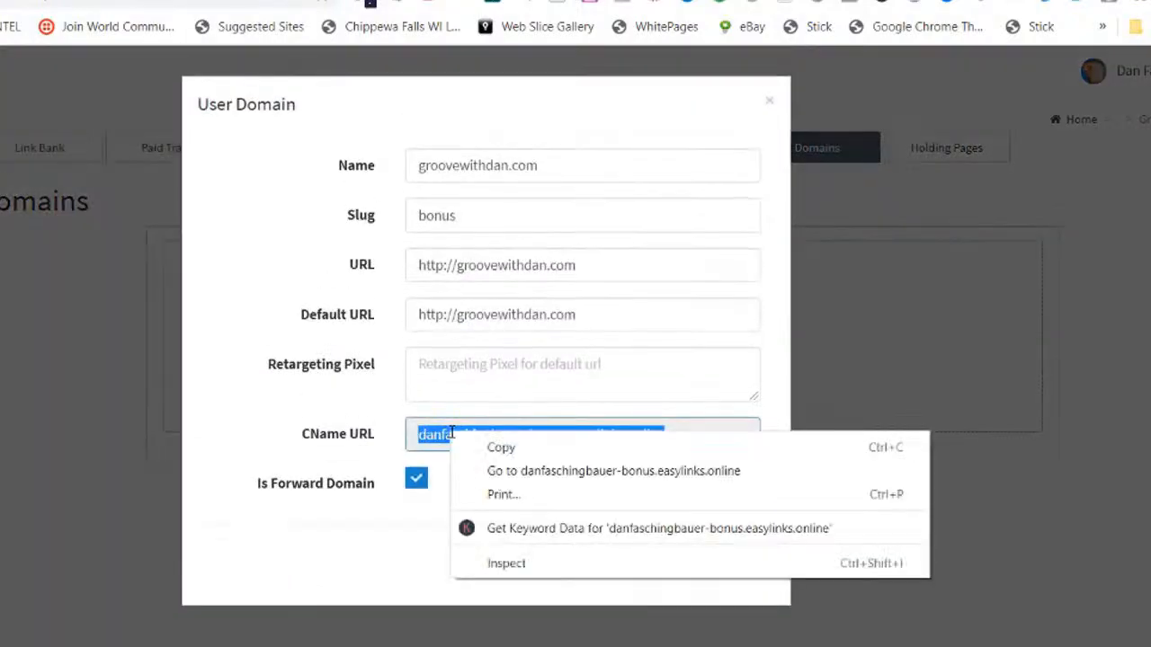
pyautogui.click(501, 444)
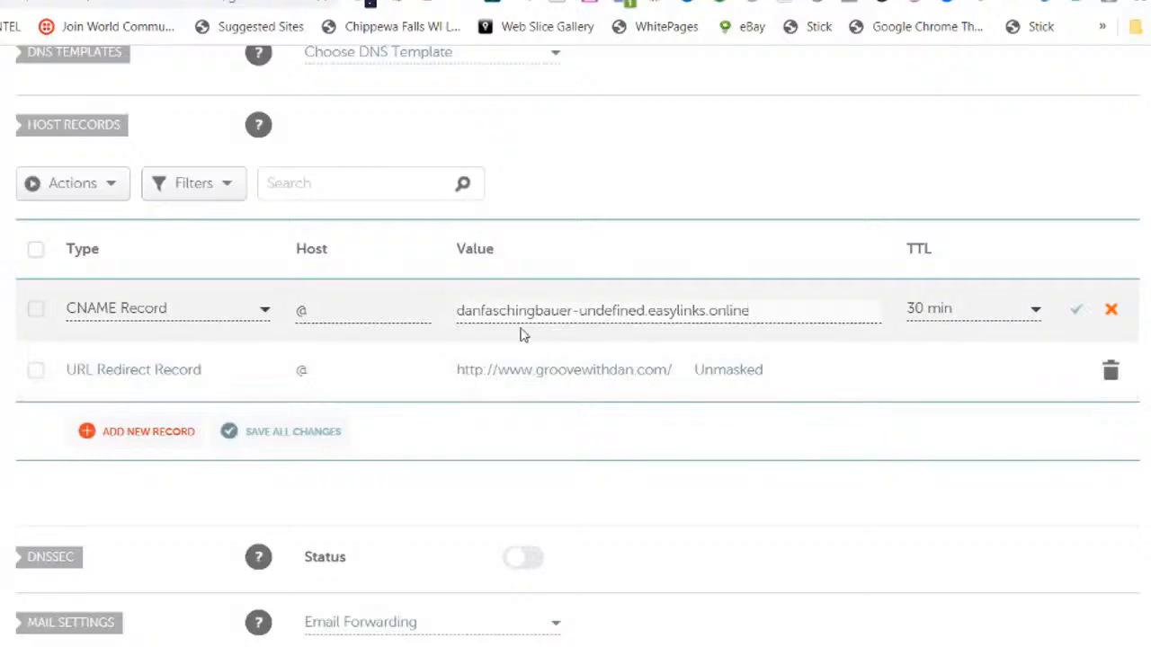
pyautogui.hotkey('ctrl', 'a')
pyautogui.hotkey('ctrl', 'v')
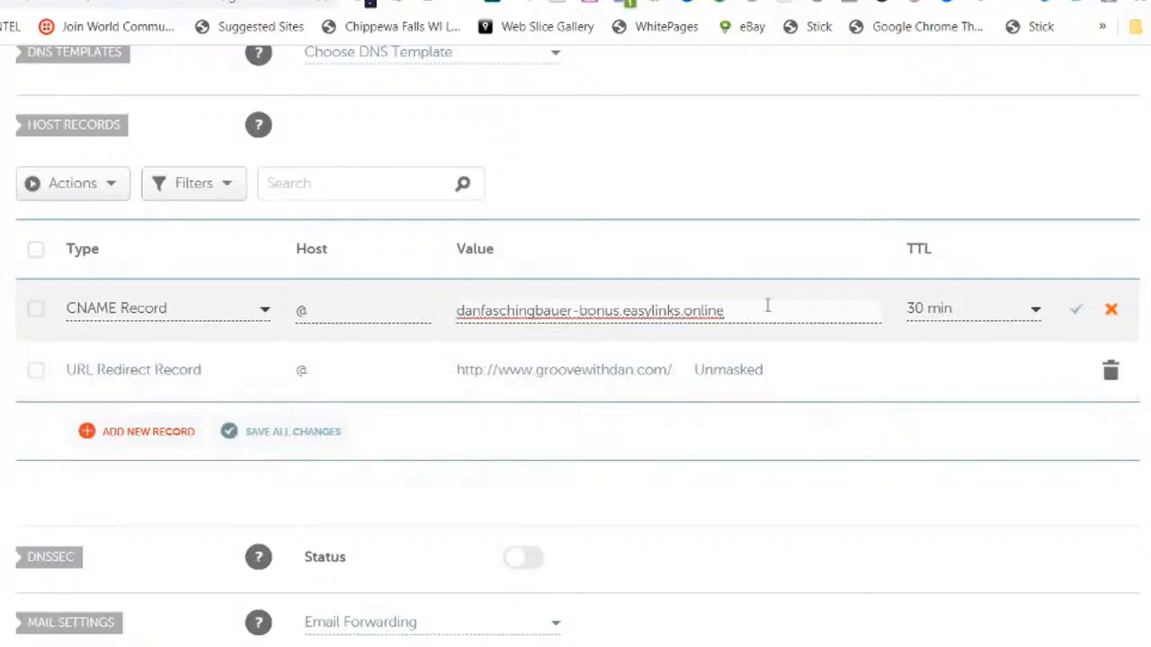
# Step: Set the TTL of the @ CNAME record to Automatic and save the record
pyautogui.click(1036, 310)
pyautogui.click(930, 348)
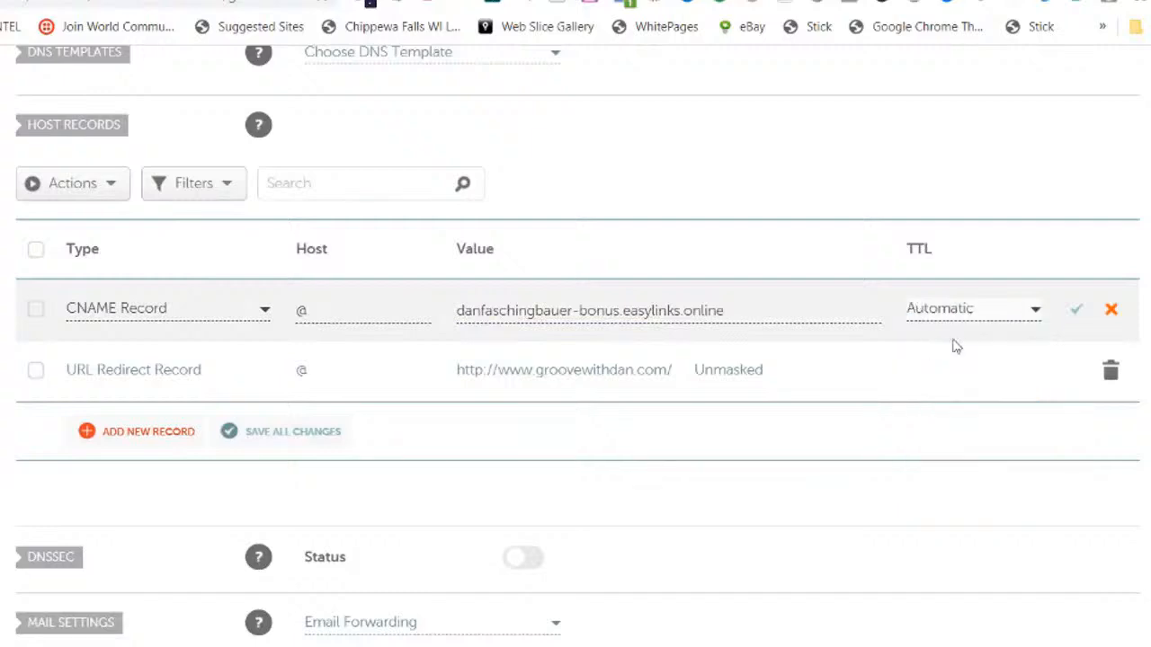
pyautogui.click(1076, 314)
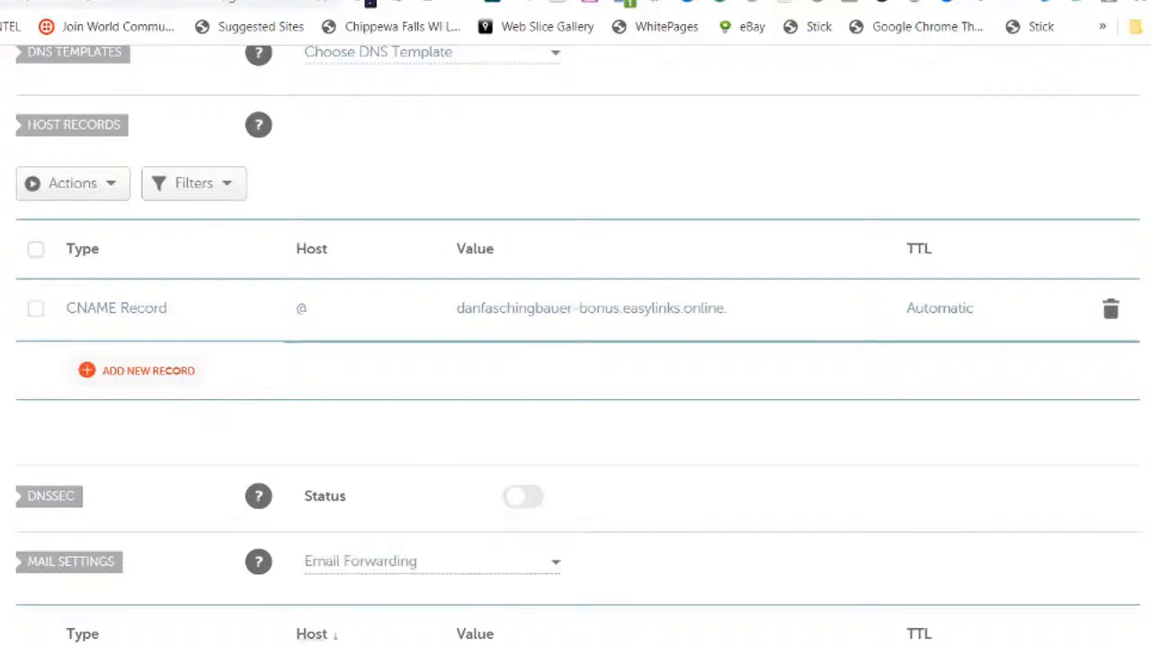
pyautogui.click(150, 378)
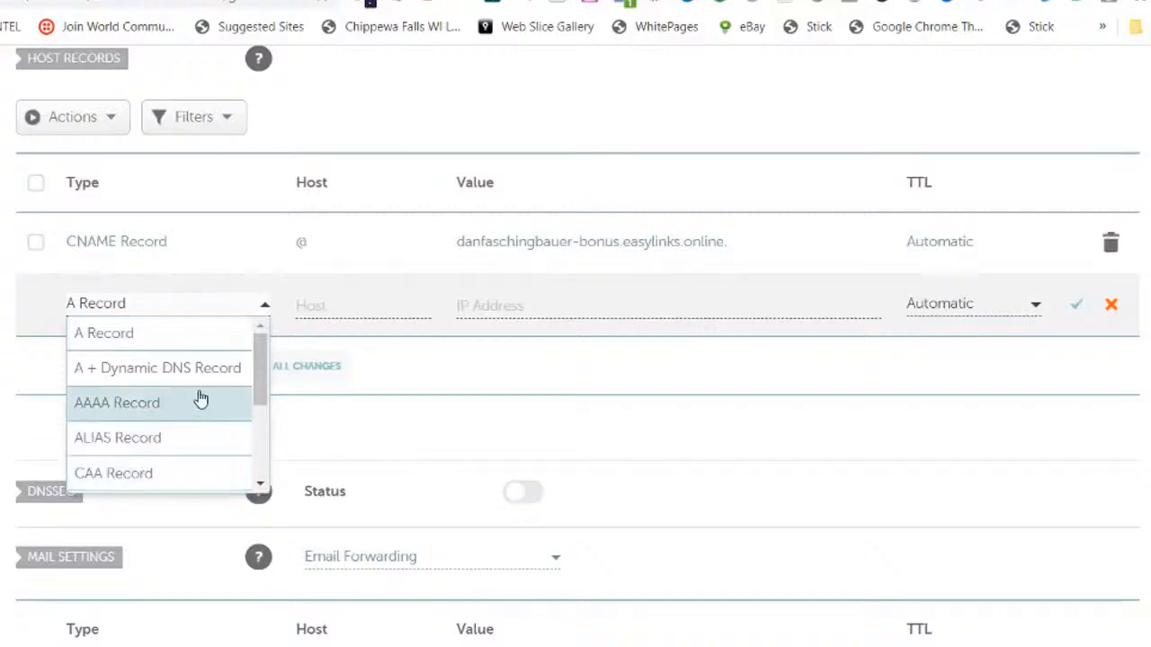
pyautogui.scroll(-2, 180, 400)
pyautogui.click(129, 399)
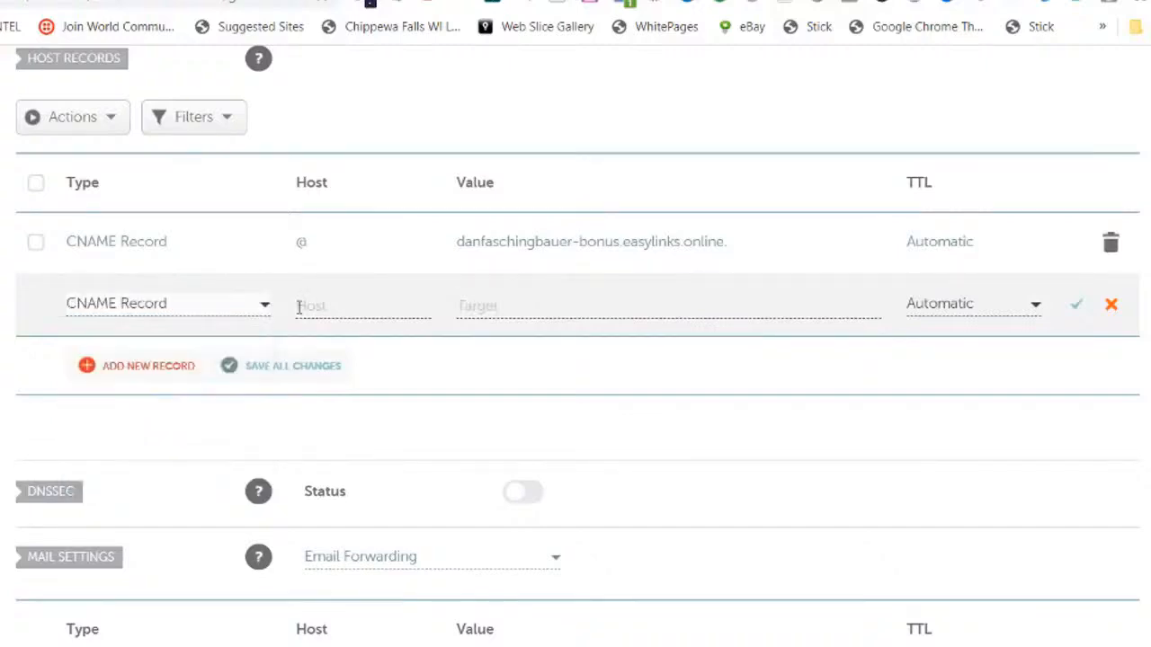
pyautogui.click(299, 306)
pyautogui.write('www')
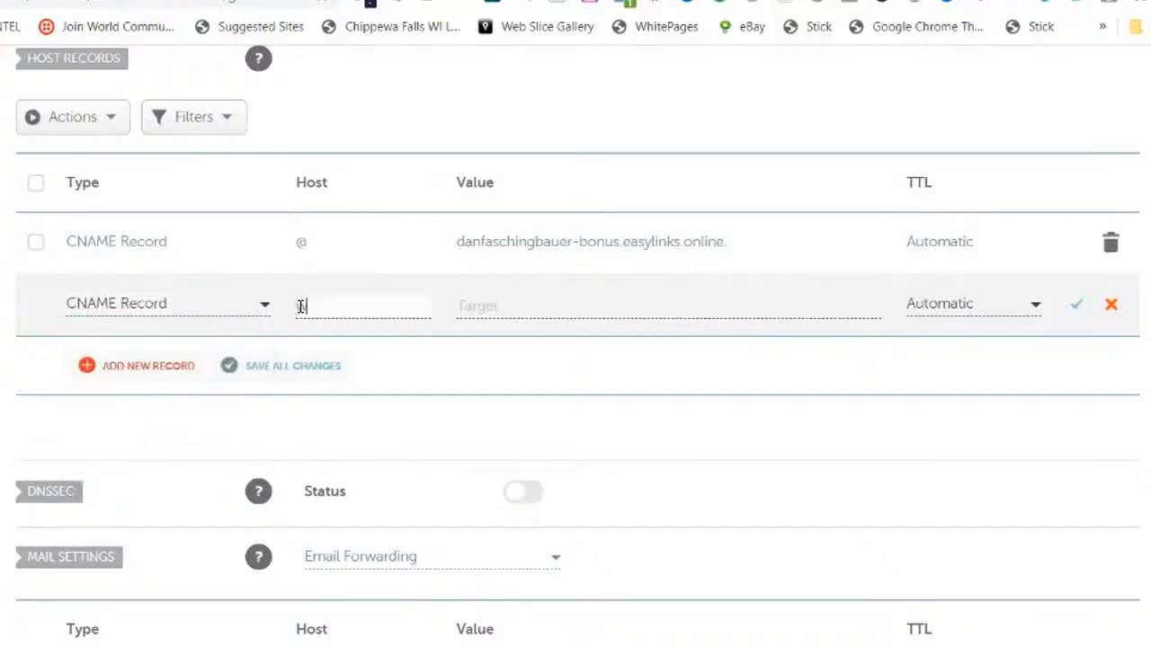
# Step: Set the www CNAME record's value to the copied Easy Links CName URL and save the record
pyautogui.click(485, 306)
pyautogui.rightClick(486, 306)
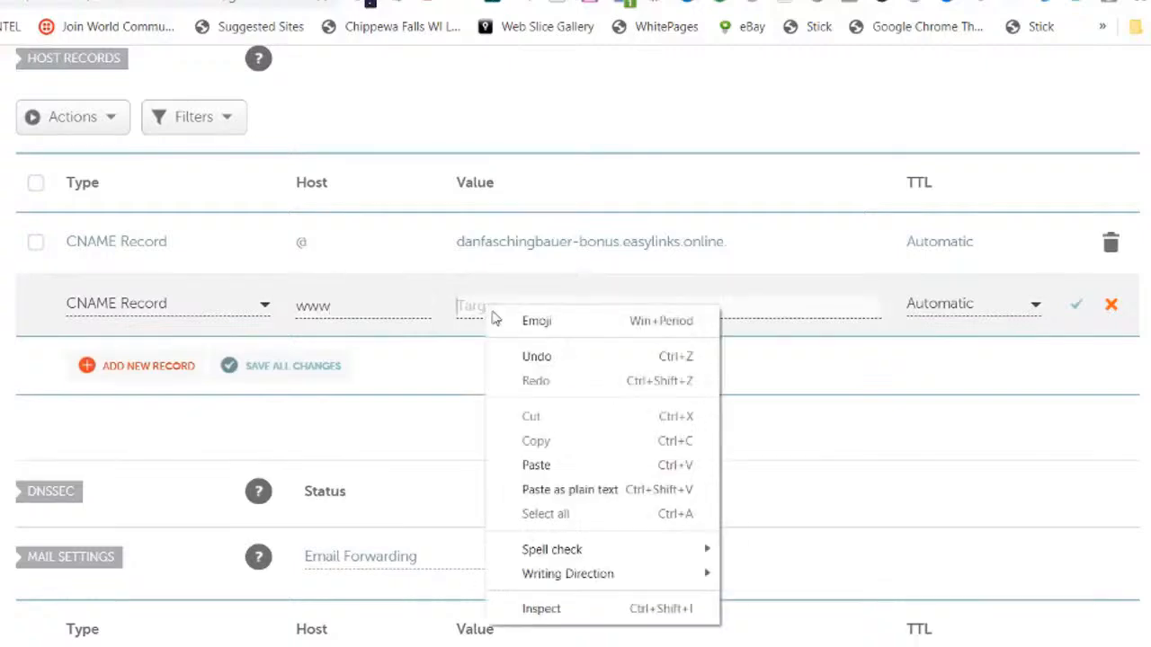
pyautogui.click(538, 467)
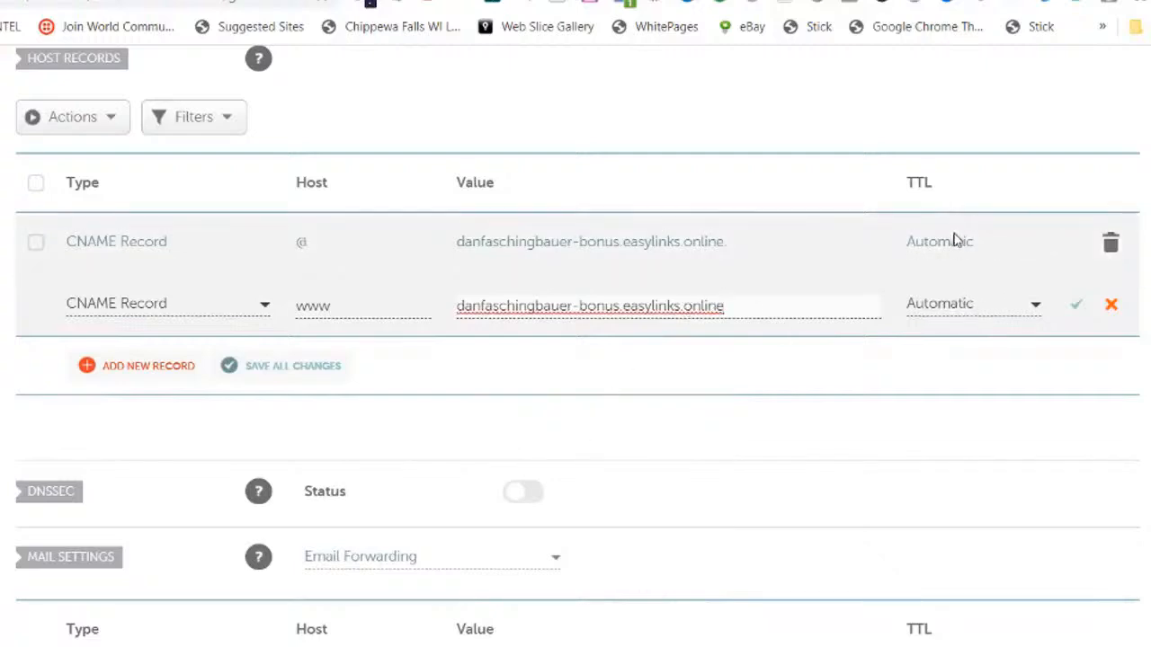
pyautogui.click(1077, 309)
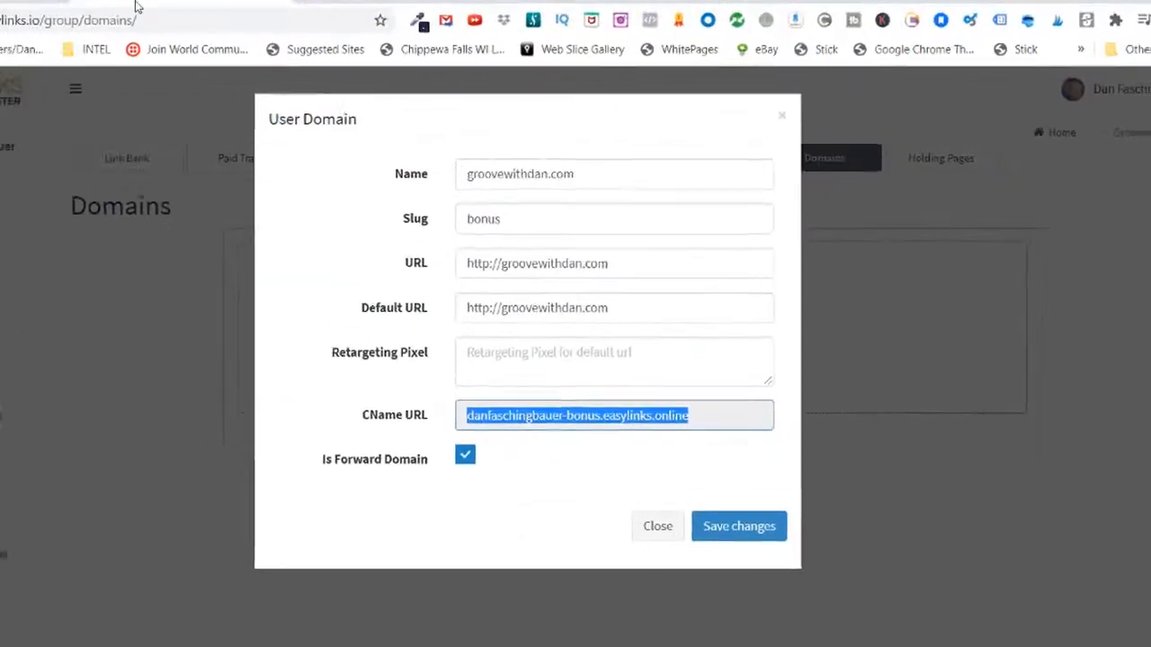
# Step: Switch to Easy Links and start creating a new link in the Link Bank
pyautogui.click(95, 329)
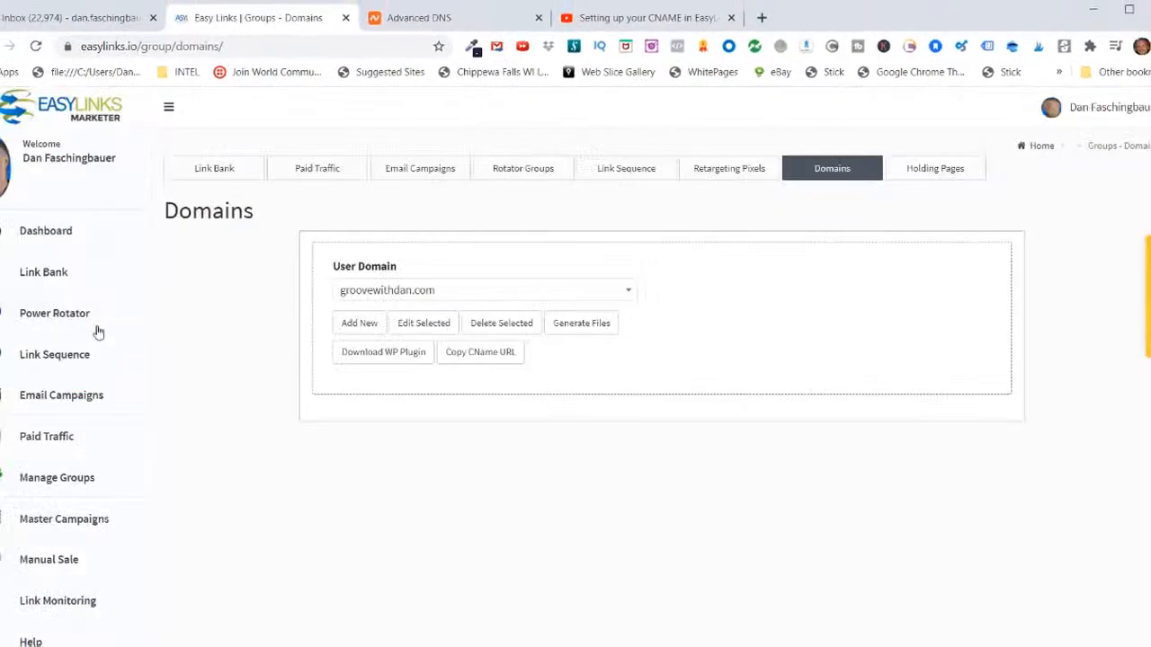
pyautogui.click(51, 280)
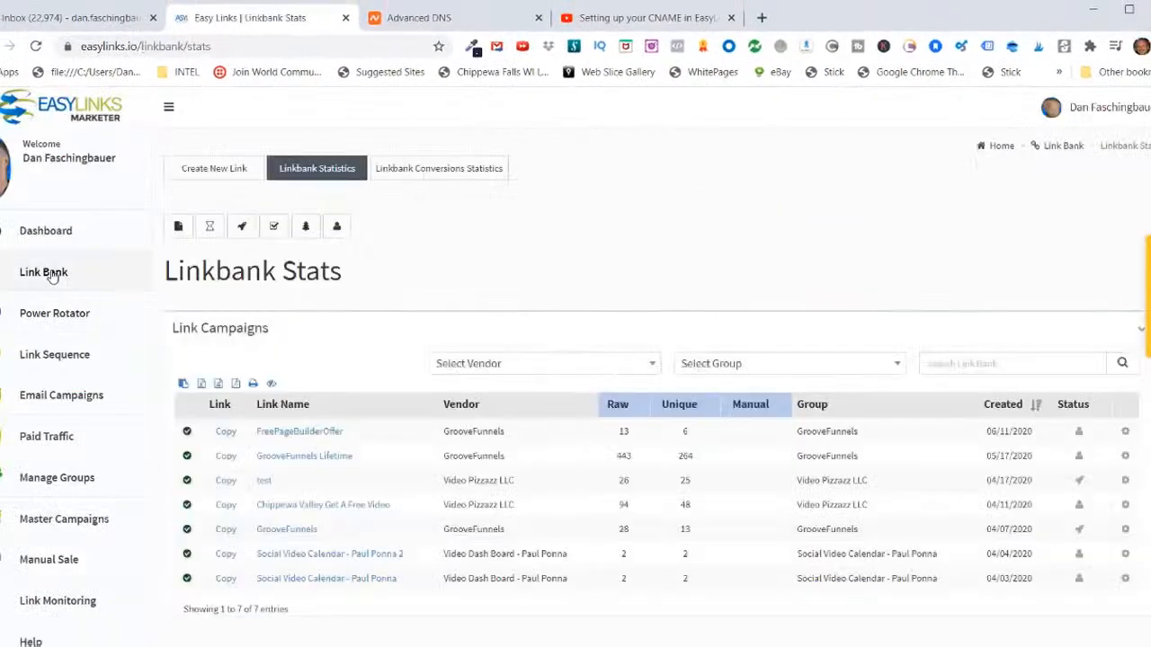
pyautogui.click(216, 172)
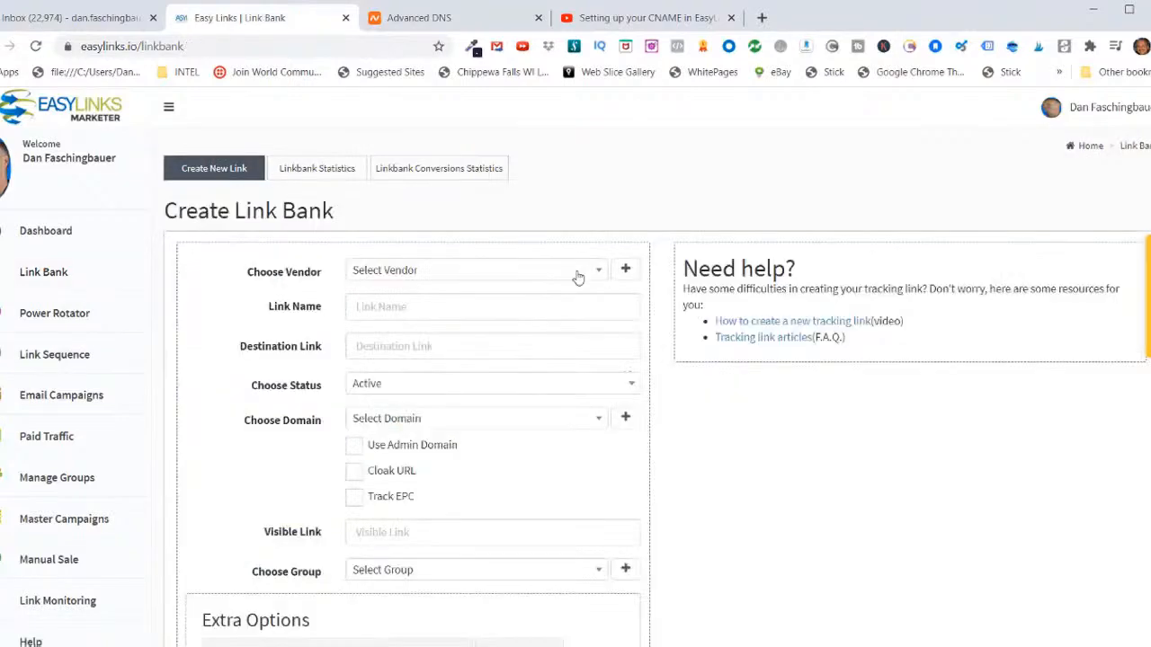
# Step: Add GrooveDigital as a new vendor for the link and name the link Launch
pyautogui.click(624, 269)
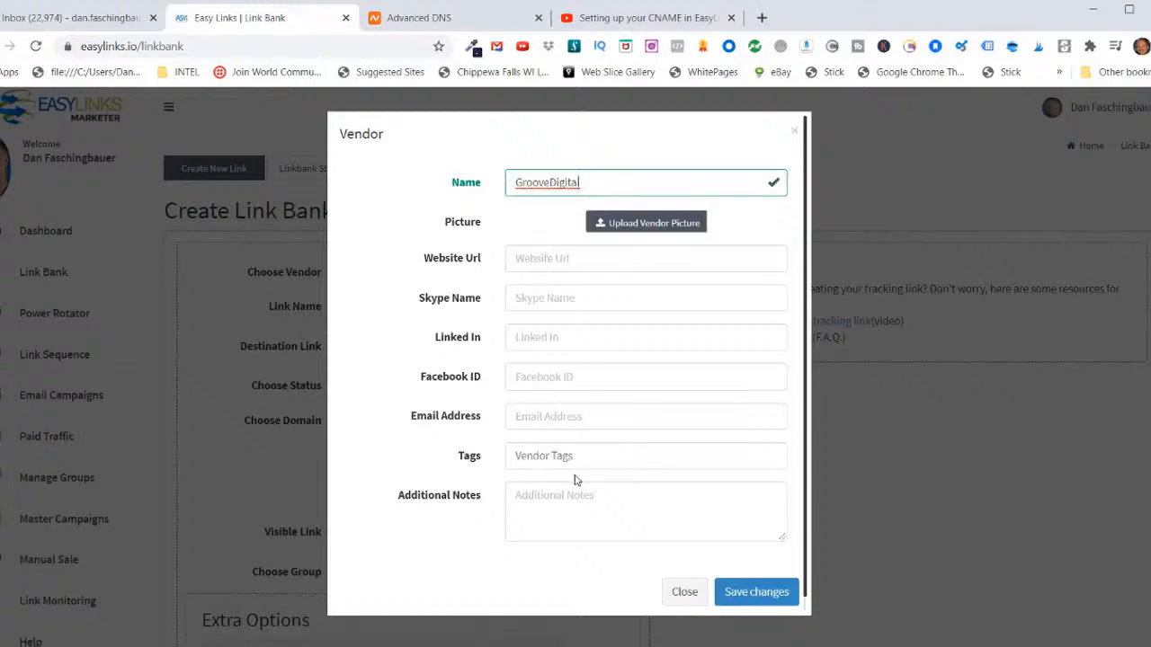
pyautogui.click(745, 595)
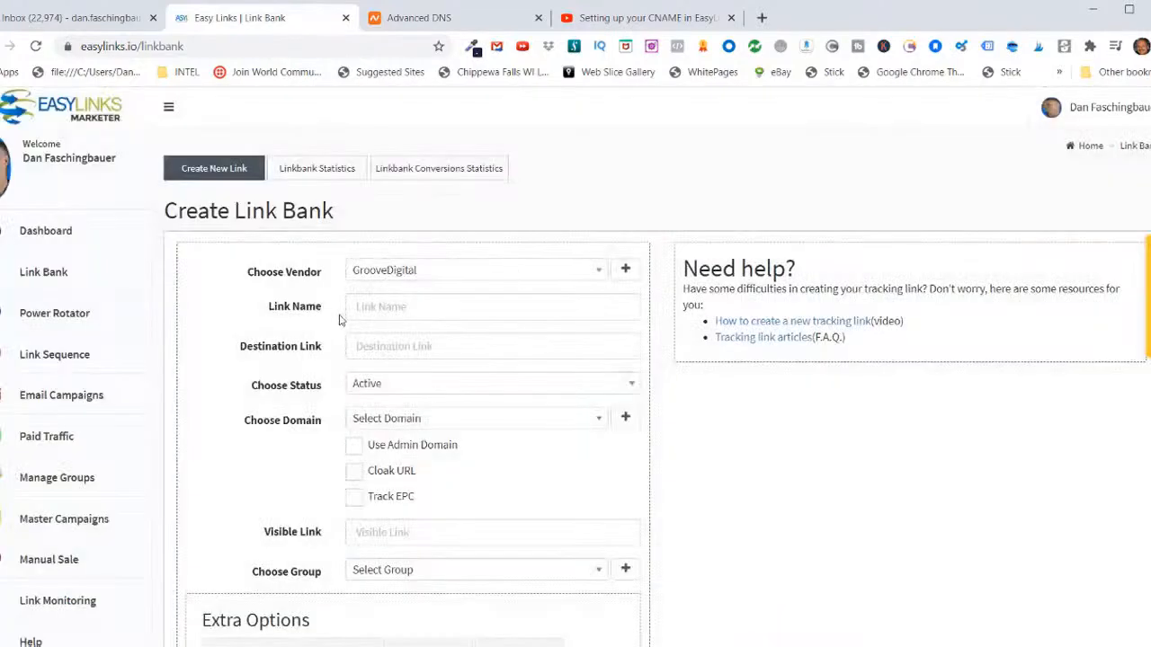
pyautogui.click(358, 308)
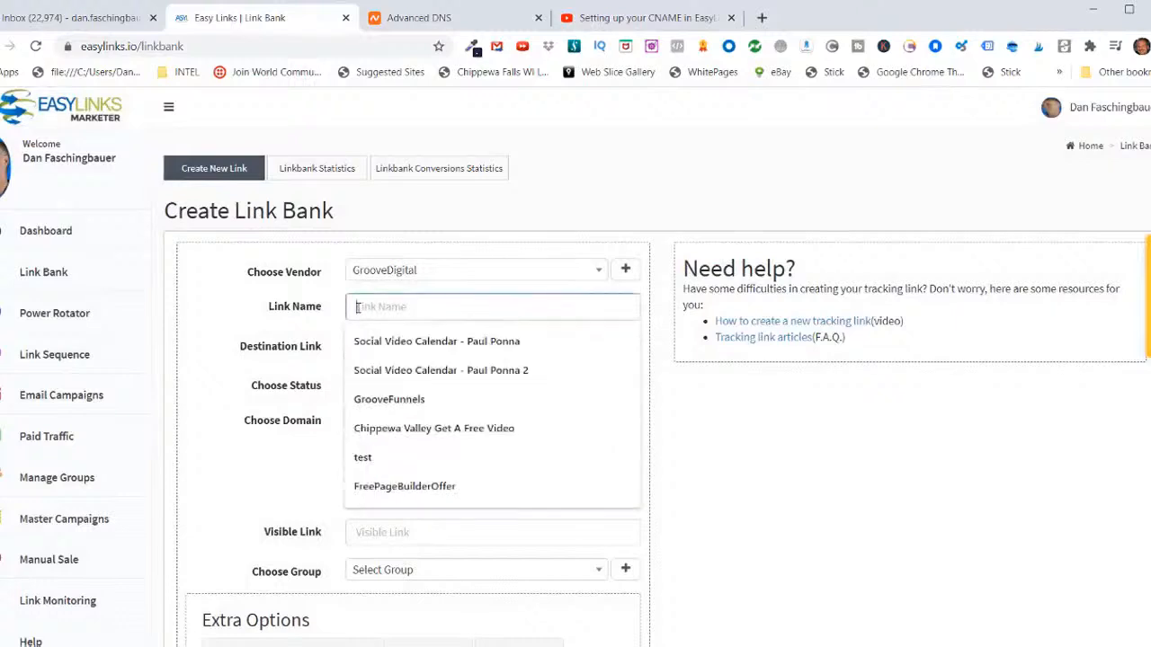
pyautogui.rightClick(358, 308)
pyautogui.click(390, 432)
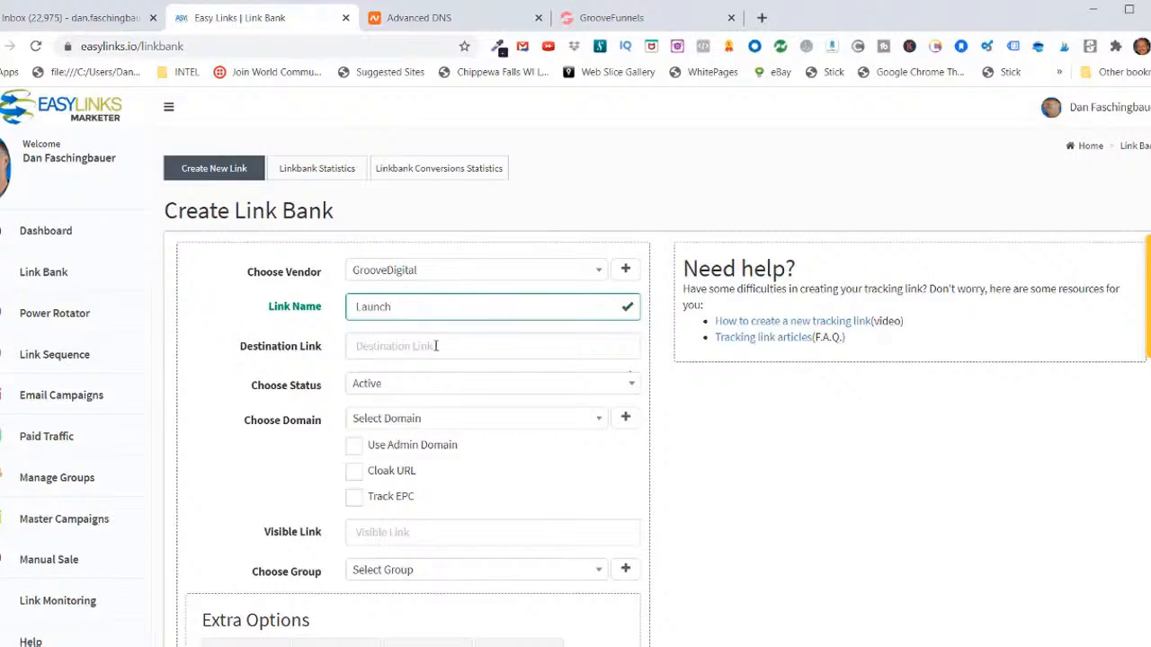
# Step: Switch to GrooveFunnels, log in with the prefilled credentials and open the affiliate program's promotional links
pyautogui.click(617, 19)
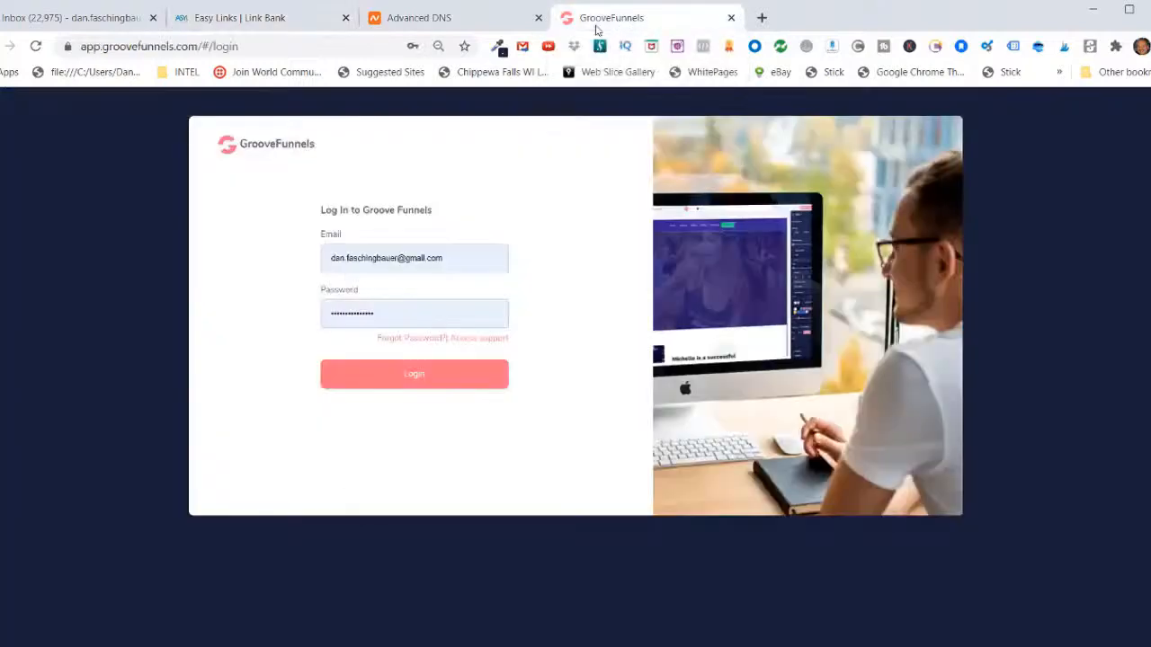
pyautogui.click(409, 381)
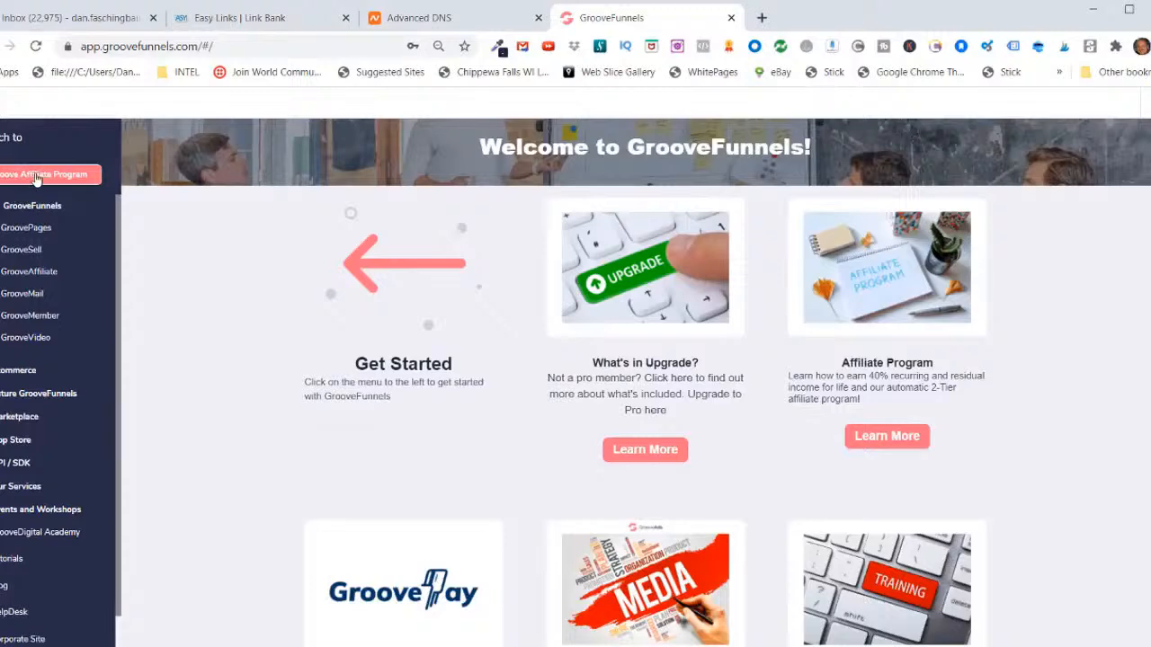
pyautogui.click(38, 179)
pyautogui.scroll(-7, 511, 449)
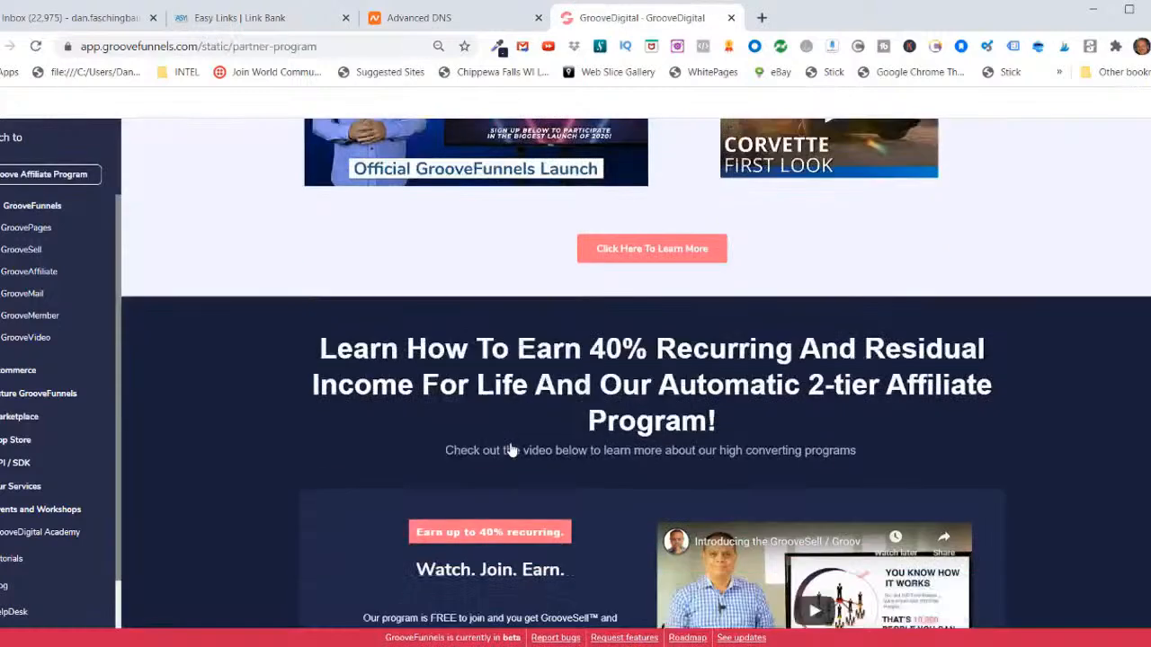
pyautogui.scroll(-1, 512, 444)
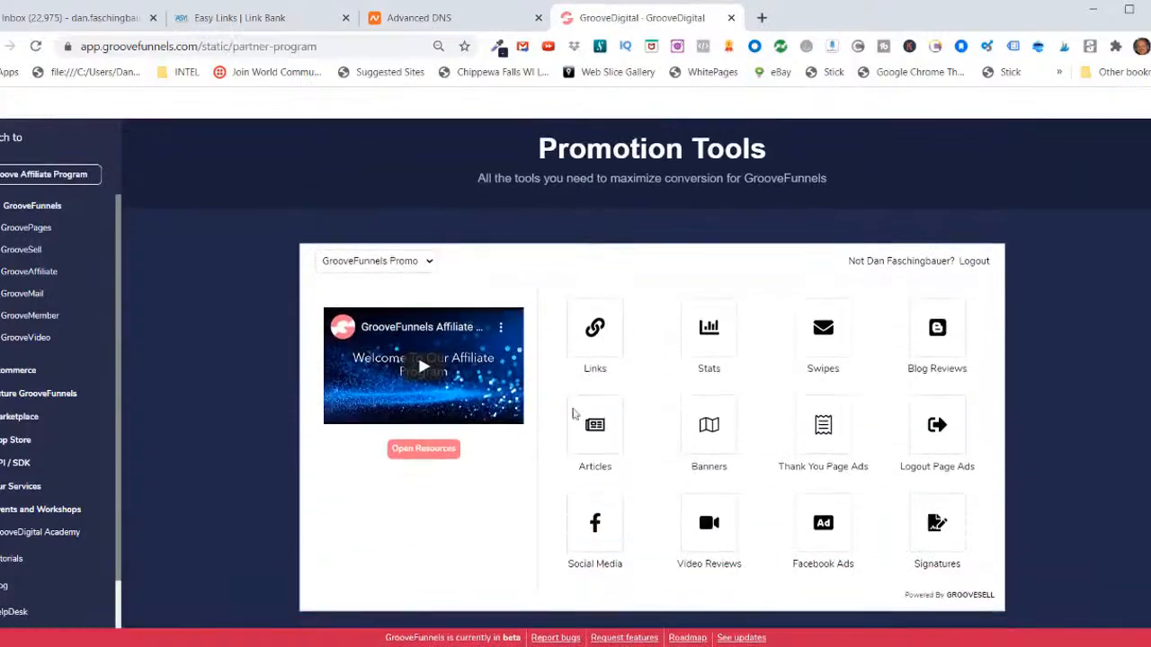
pyautogui.click(594, 331)
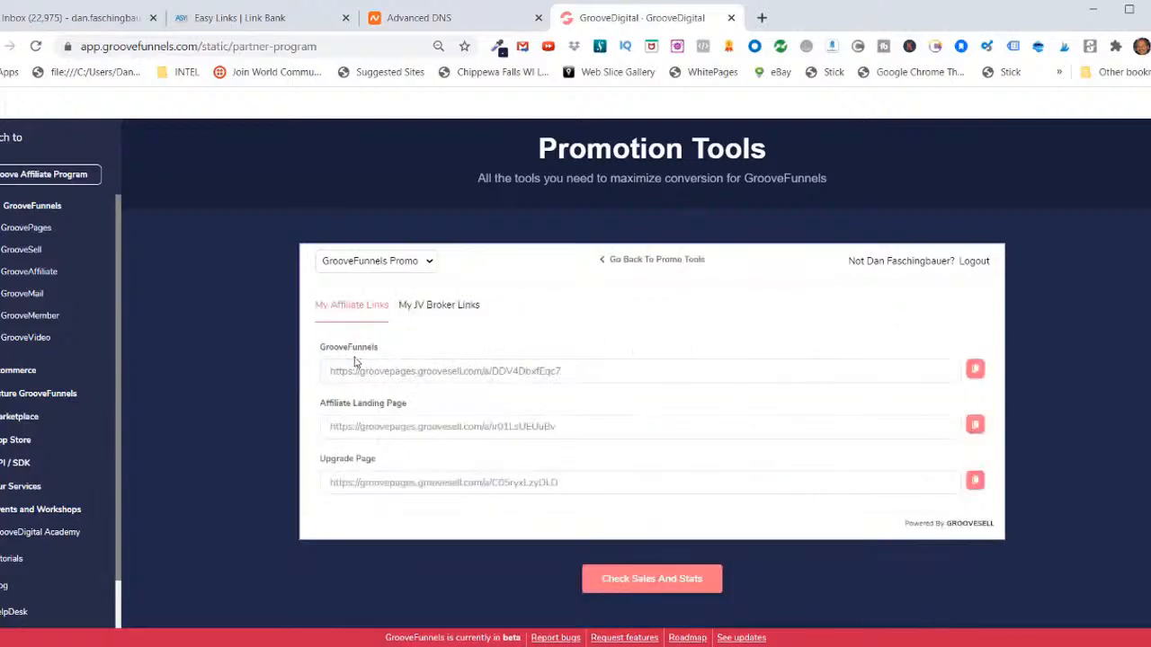
# Step: Copy the GrooveFunnels affiliate link and set it as the destination link of the new link in Easy Links
pyautogui.click(974, 370)
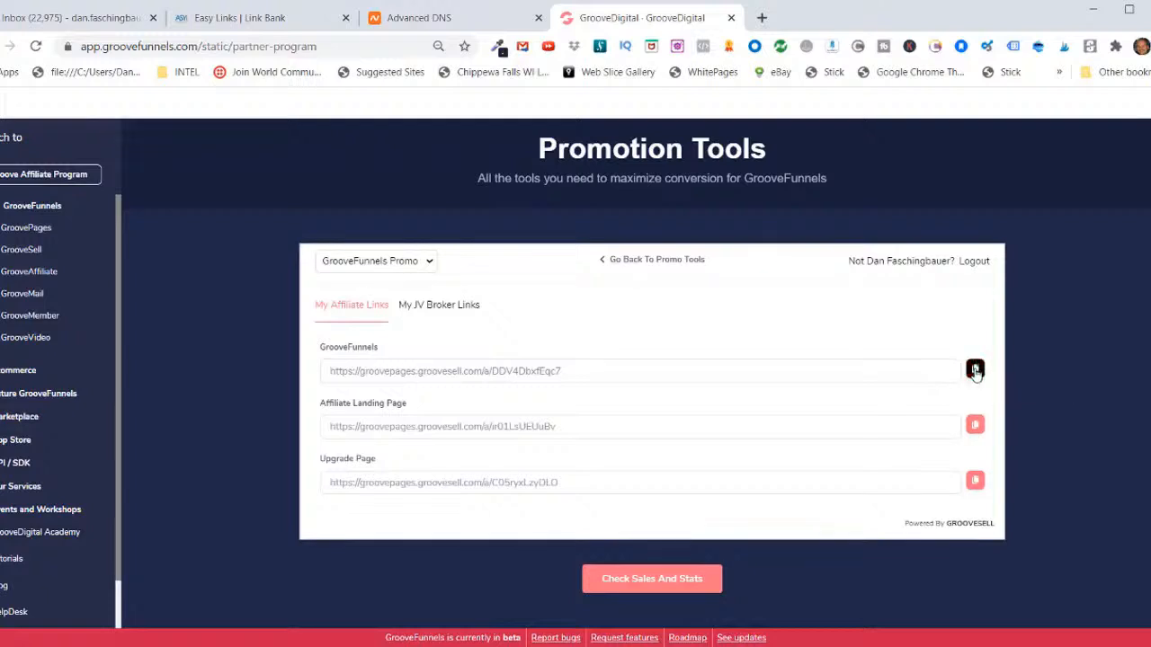
pyautogui.click(244, 20)
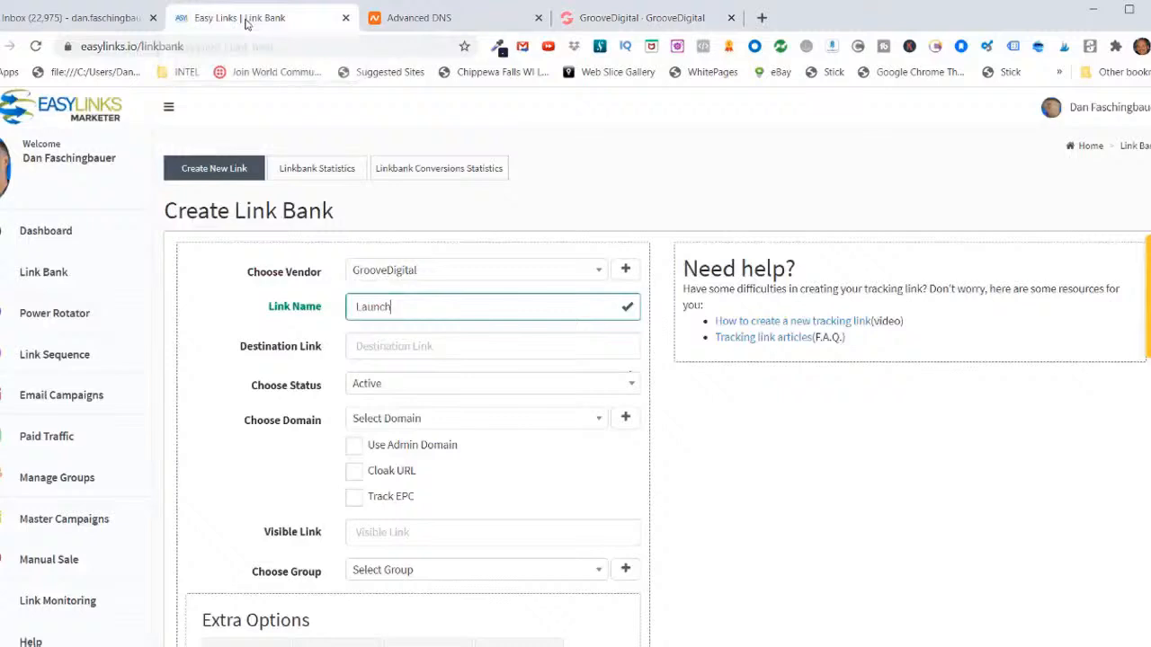
pyautogui.rightClick(357, 348)
pyautogui.click(400, 474)
pyautogui.click(584, 346)
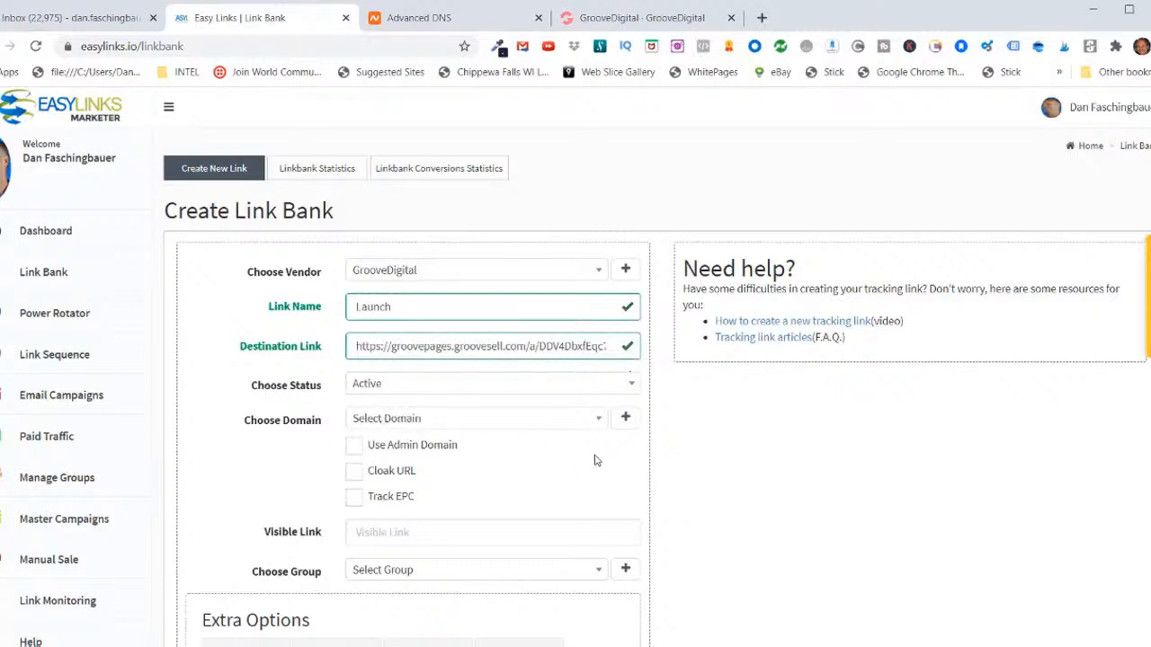
# Step: Assign the domain groovewithdan.com to the link, enable Cloak URL and set the visible link to launch
pyautogui.click(599, 421)
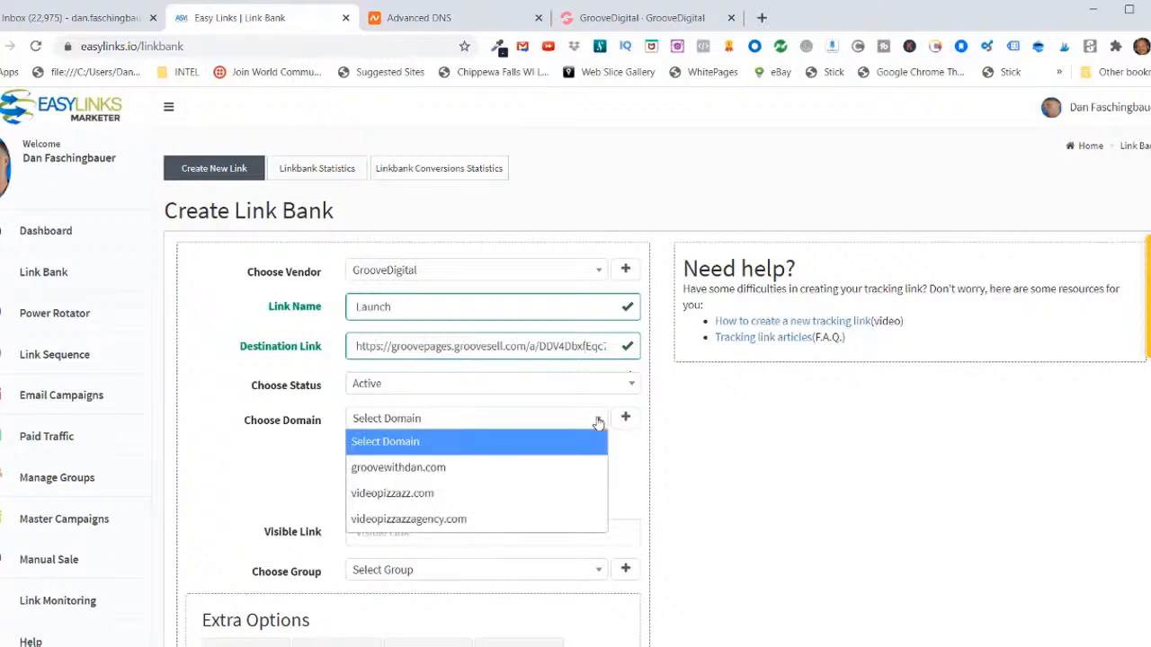
pyautogui.click(419, 475)
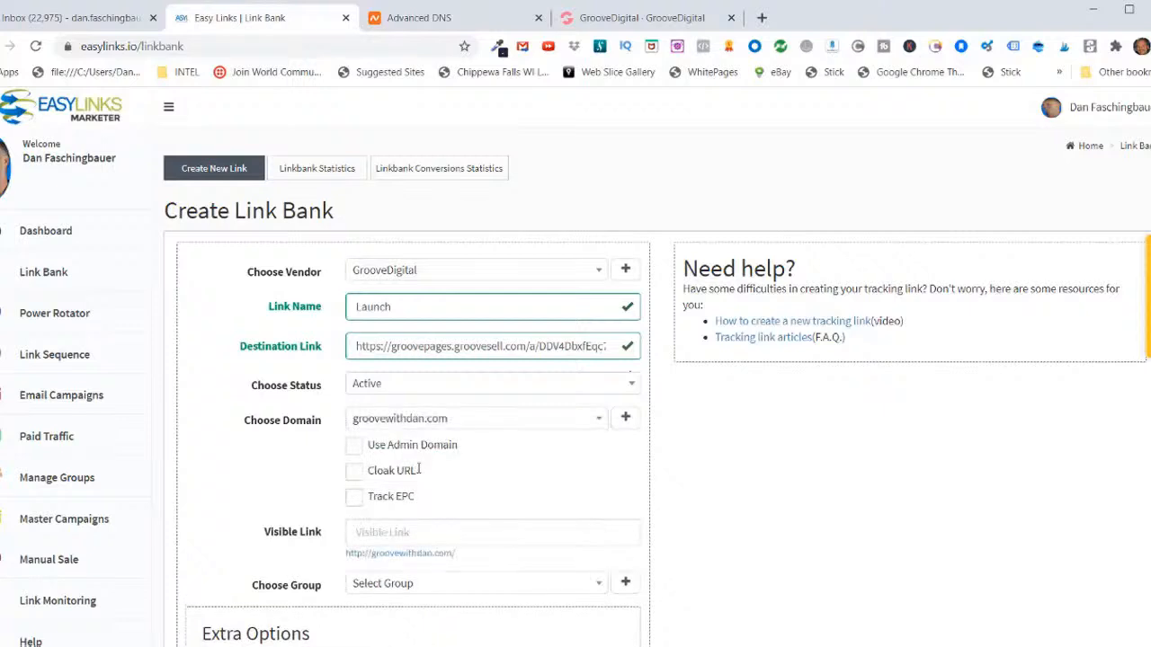
pyautogui.click(354, 474)
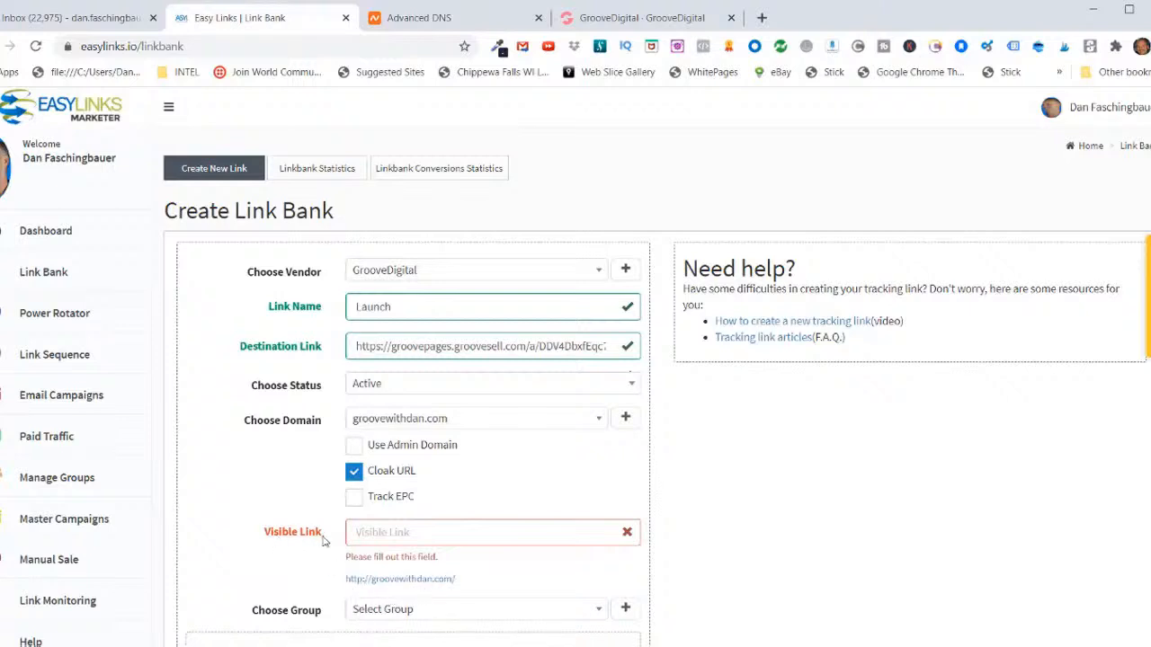
pyautogui.click(357, 532)
pyautogui.write('launch')
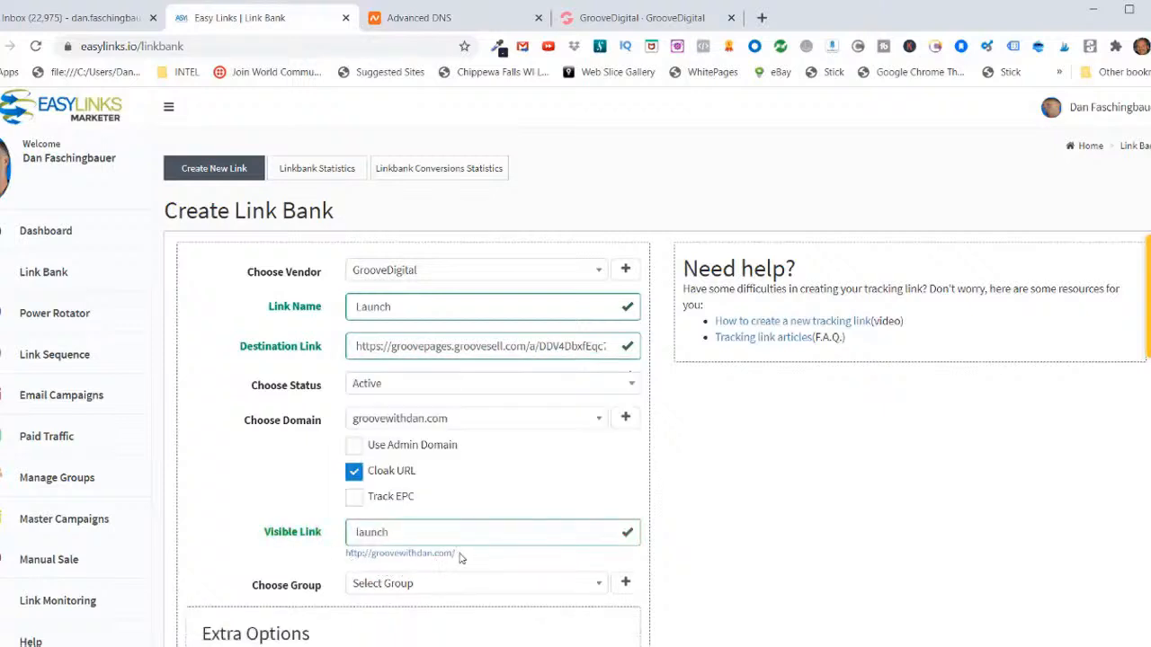
# Step: Create a group named GrooveDigital for the link and save the new link
pyautogui.scroll(-1, 499, 530)
pyautogui.scroll(1, 506, 504)
pyautogui.scroll(-1, 420, 575)
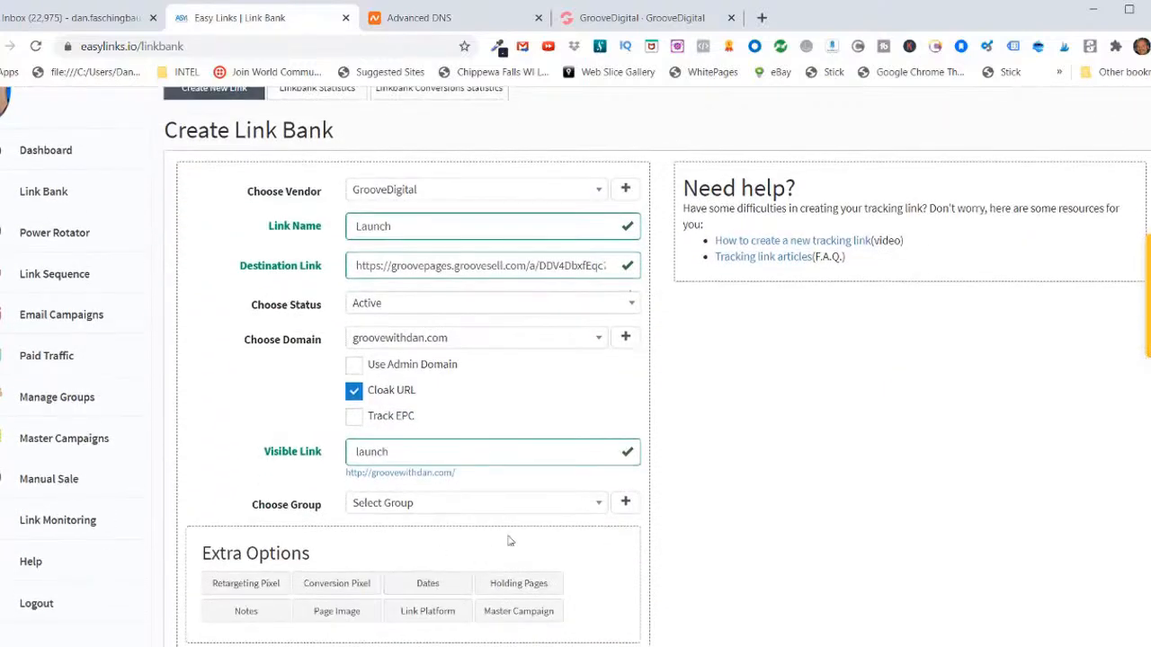
pyautogui.click(598, 506)
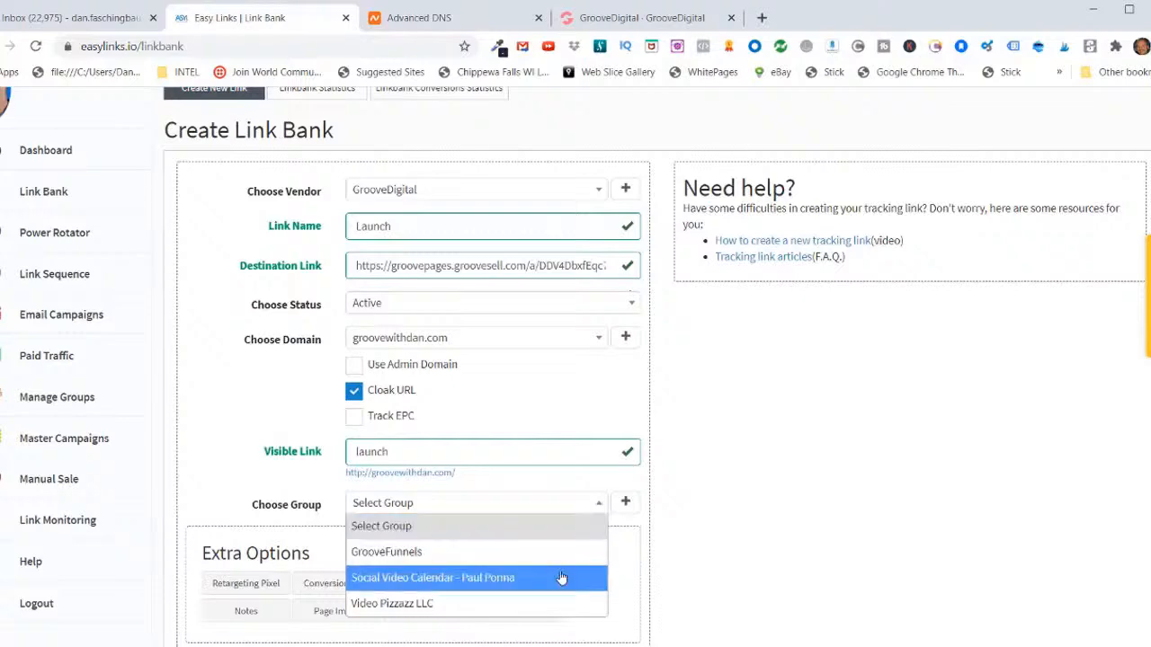
pyautogui.click(848, 522)
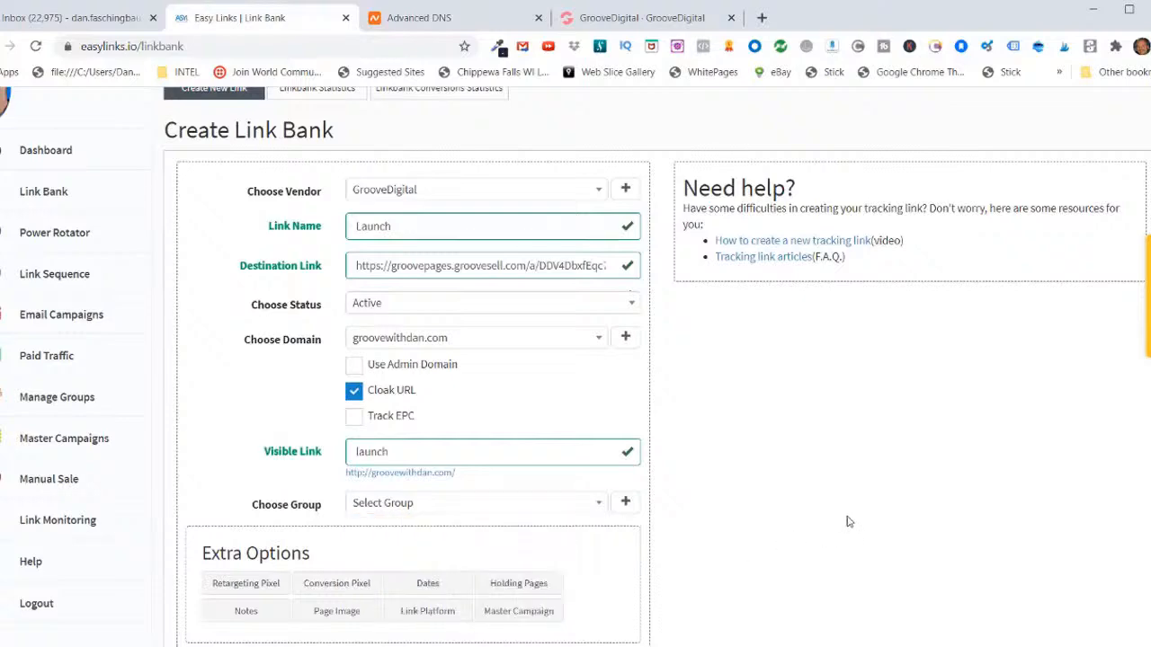
pyautogui.click(624, 503)
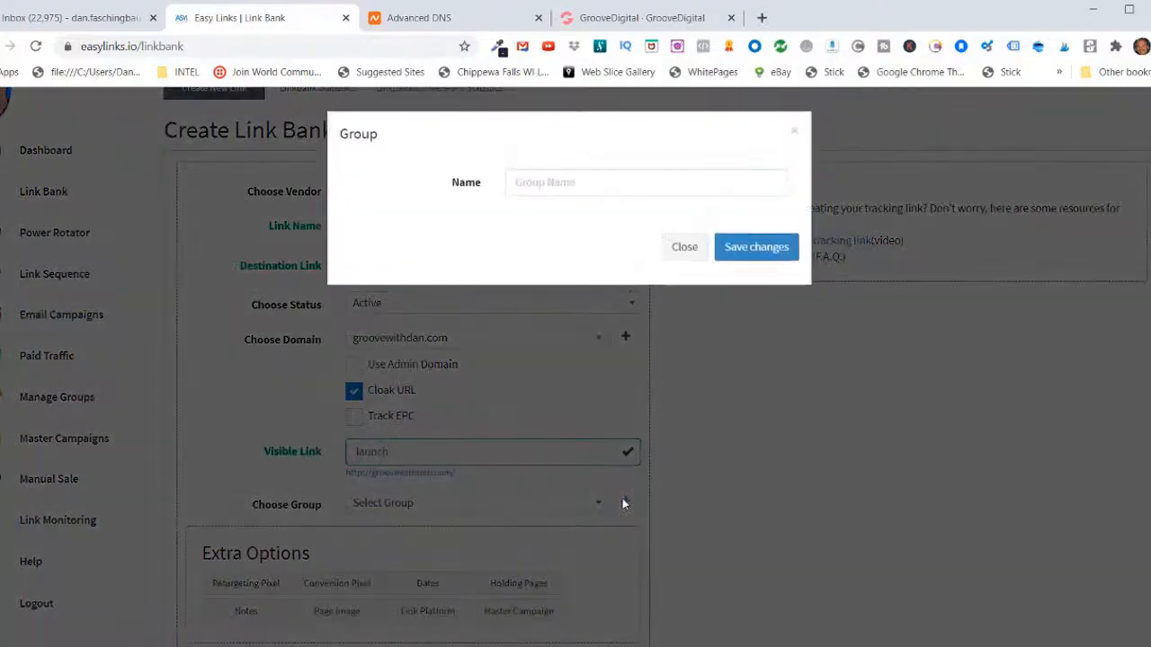
pyautogui.click(512, 183)
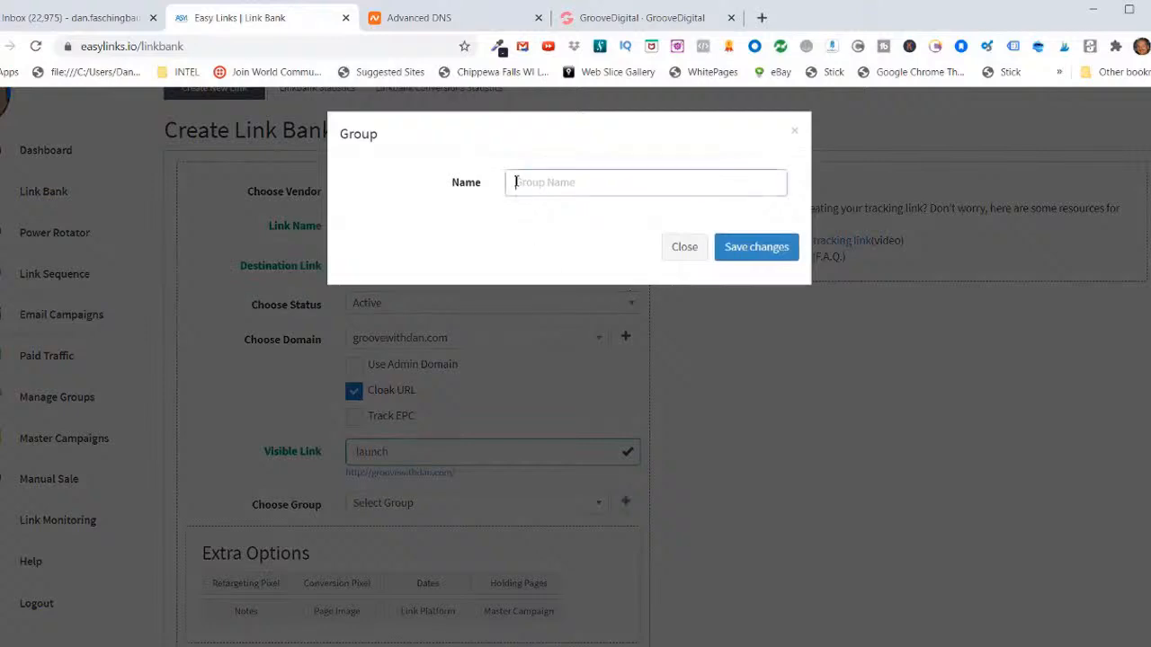
pyautogui.rightClick(514, 183)
pyautogui.click(555, 308)
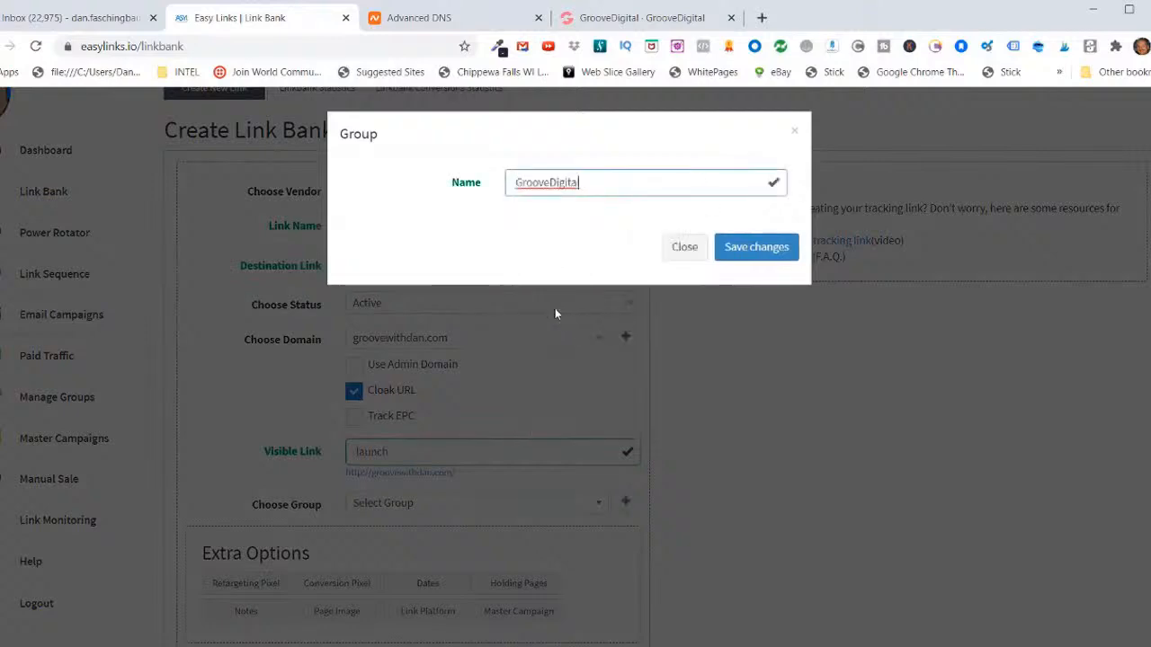
pyautogui.click(739, 250)
pyautogui.scroll(-2, 369, 294)
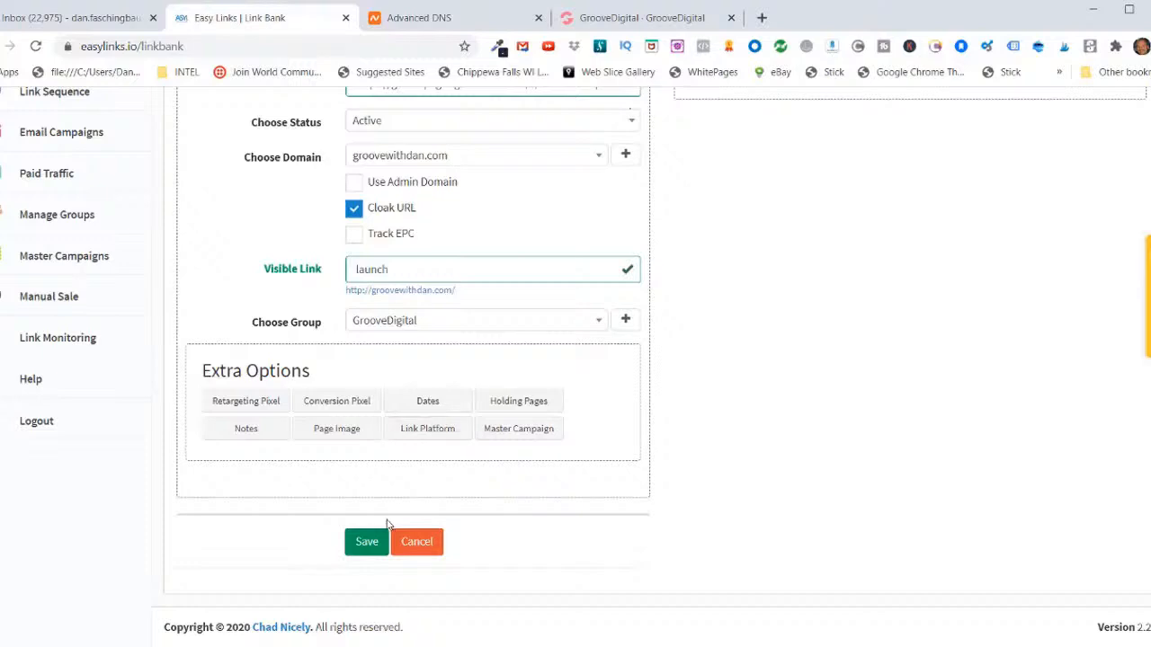
pyautogui.click(366, 542)
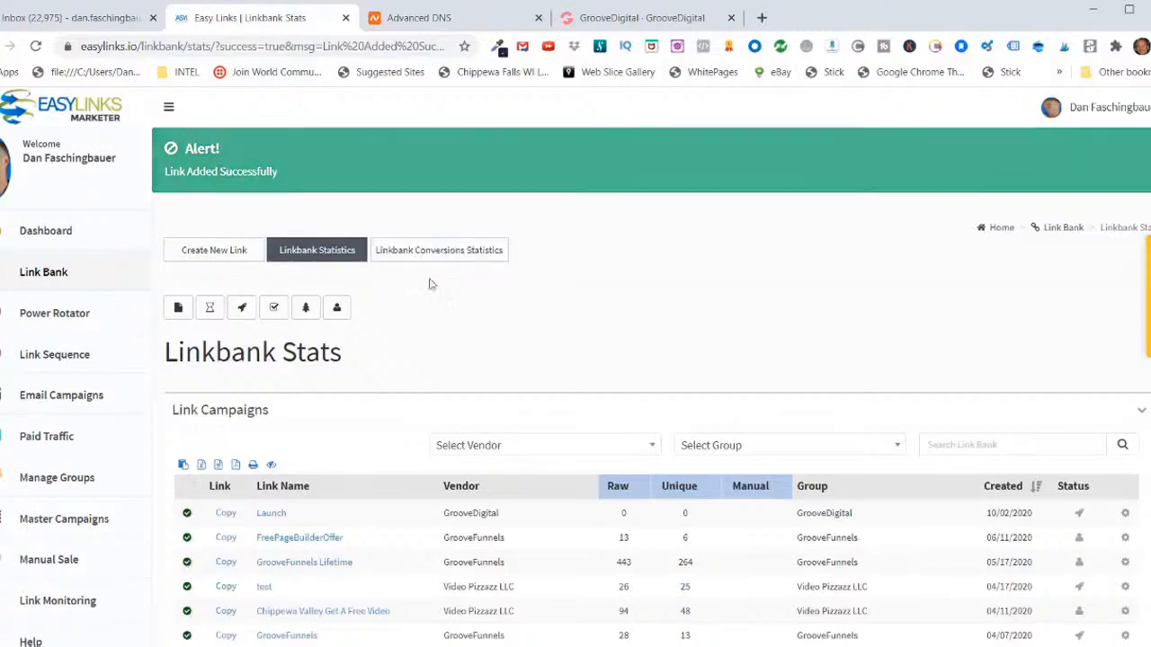
# Step: Copy the tracking link of the Launch campaign and load it in a new browser tab
pyautogui.scroll(-3, 479, 392)
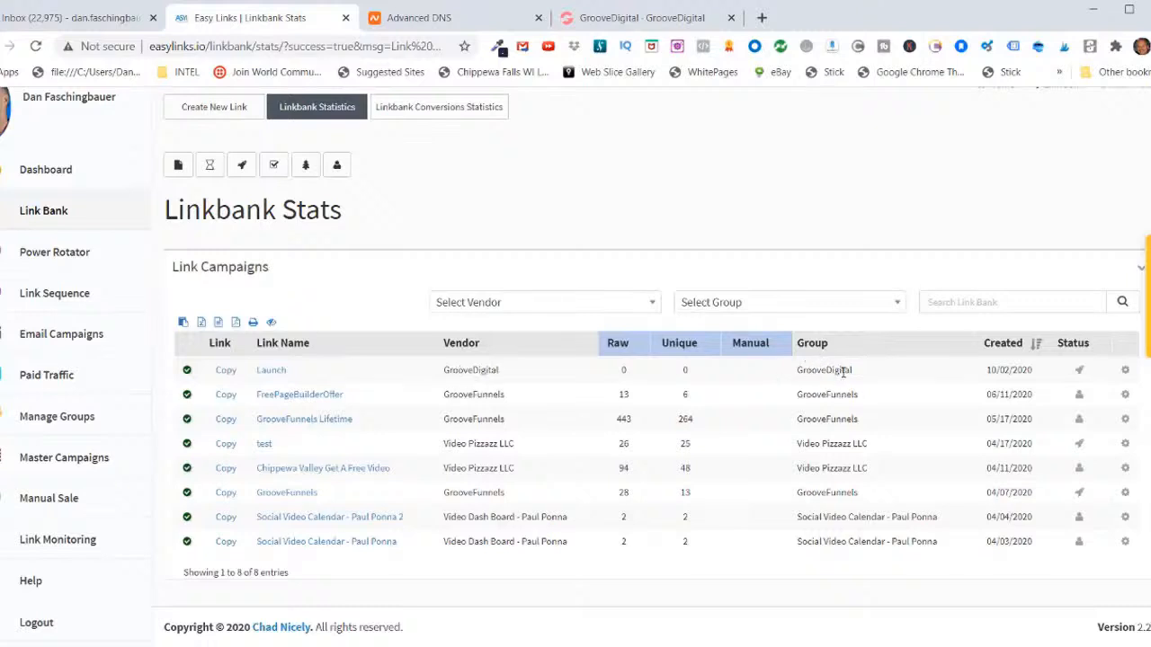
pyautogui.click(225, 373)
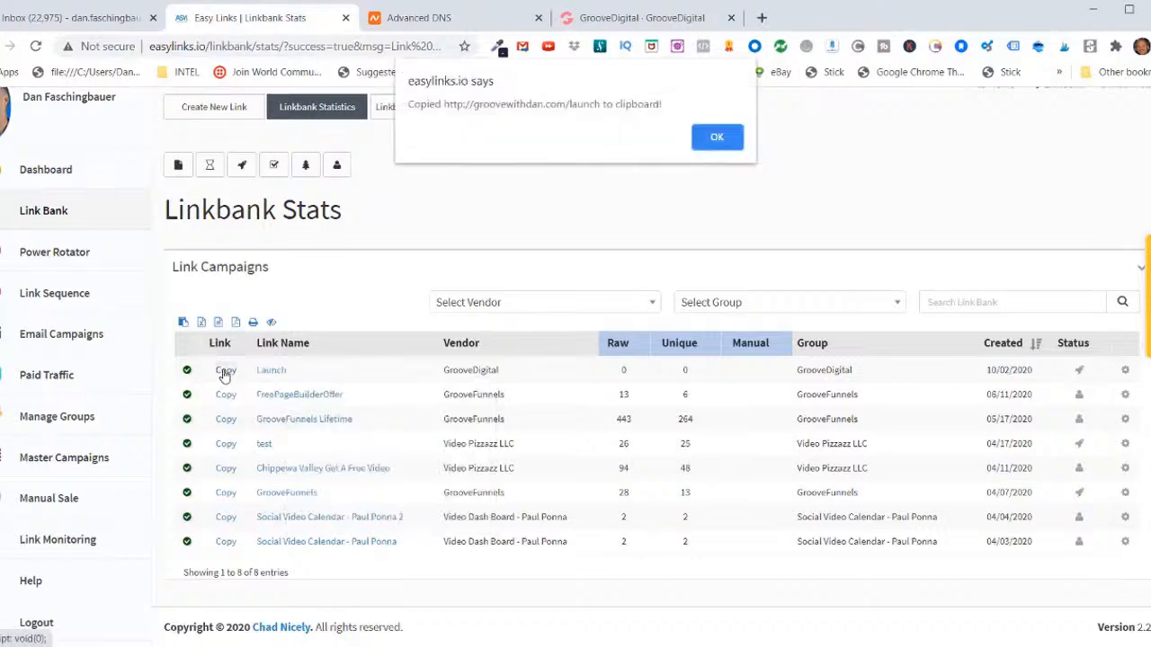
pyautogui.hotkey('ctrl', 't')
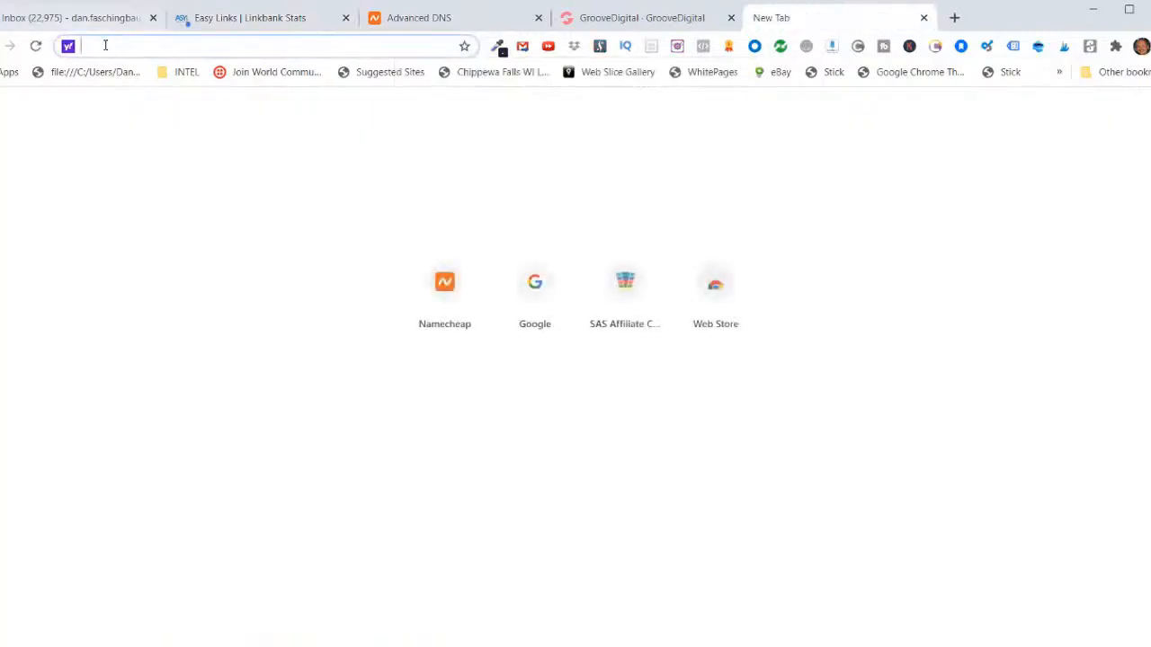
pyautogui.hotkey('ctrl', 'v')
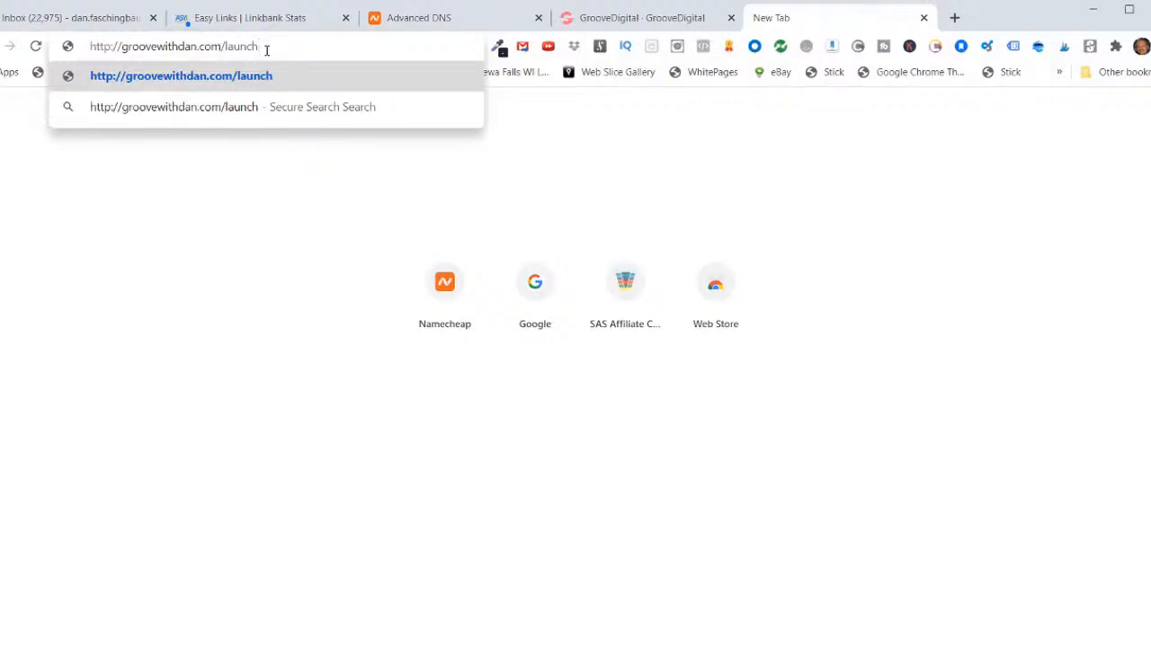
pyautogui.press('Return')
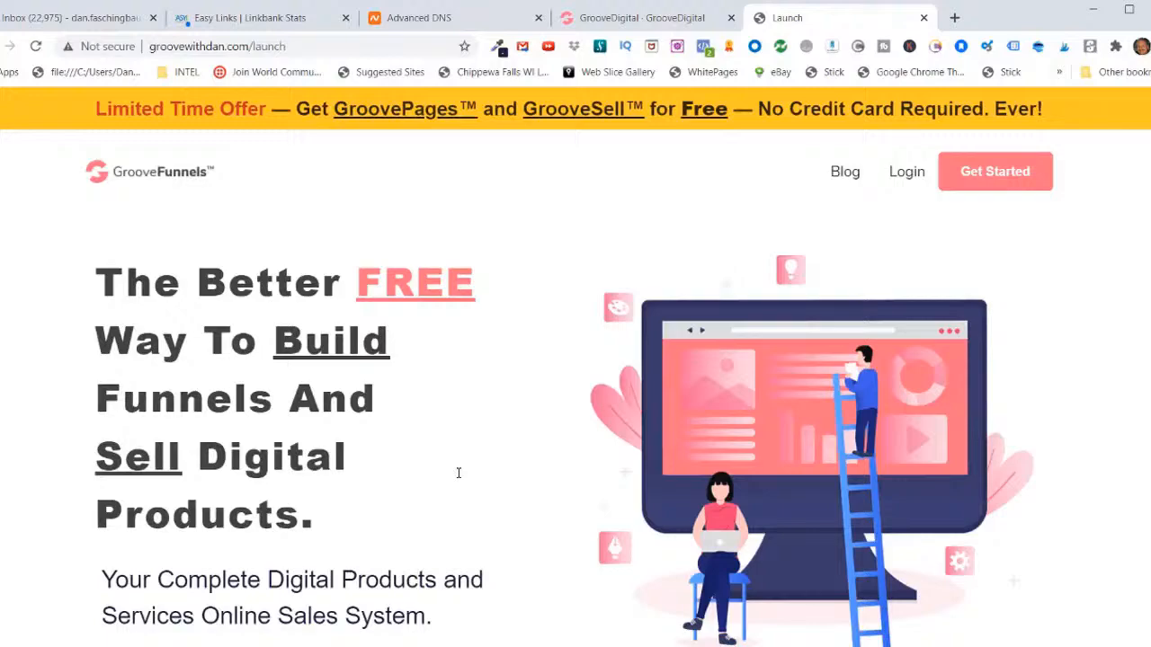
# Step: Examine the GrooveFunnels landing page and the referrer under its account sign-up form
pyautogui.scroll(-8, 454, 473)
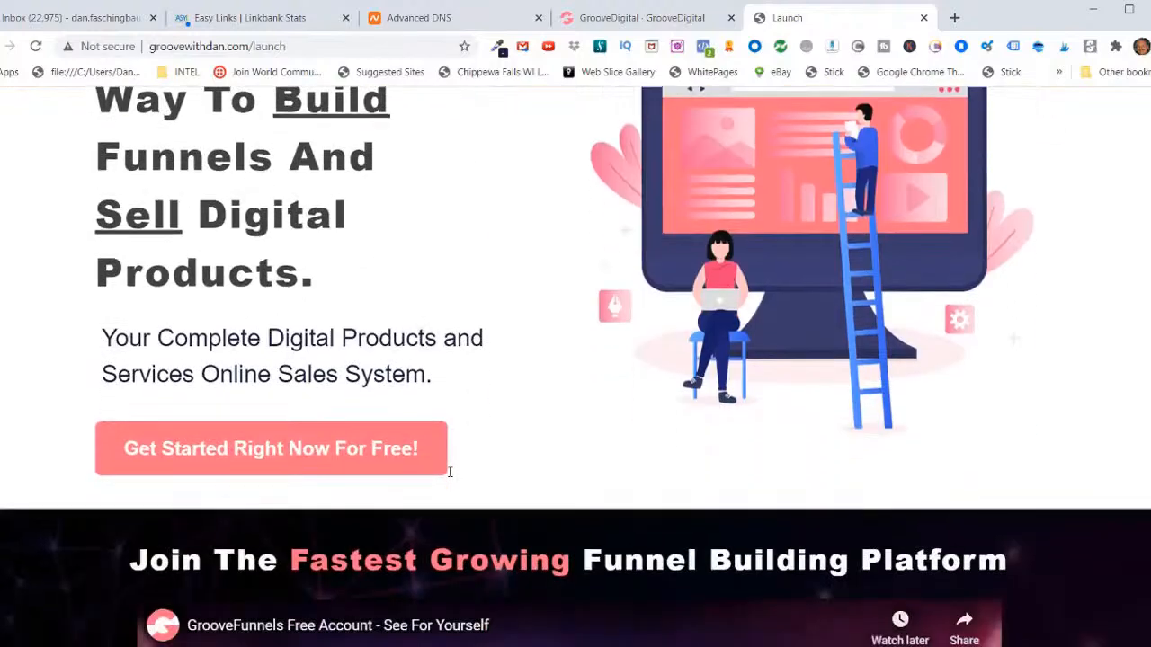
pyautogui.scroll(-15, 447, 478)
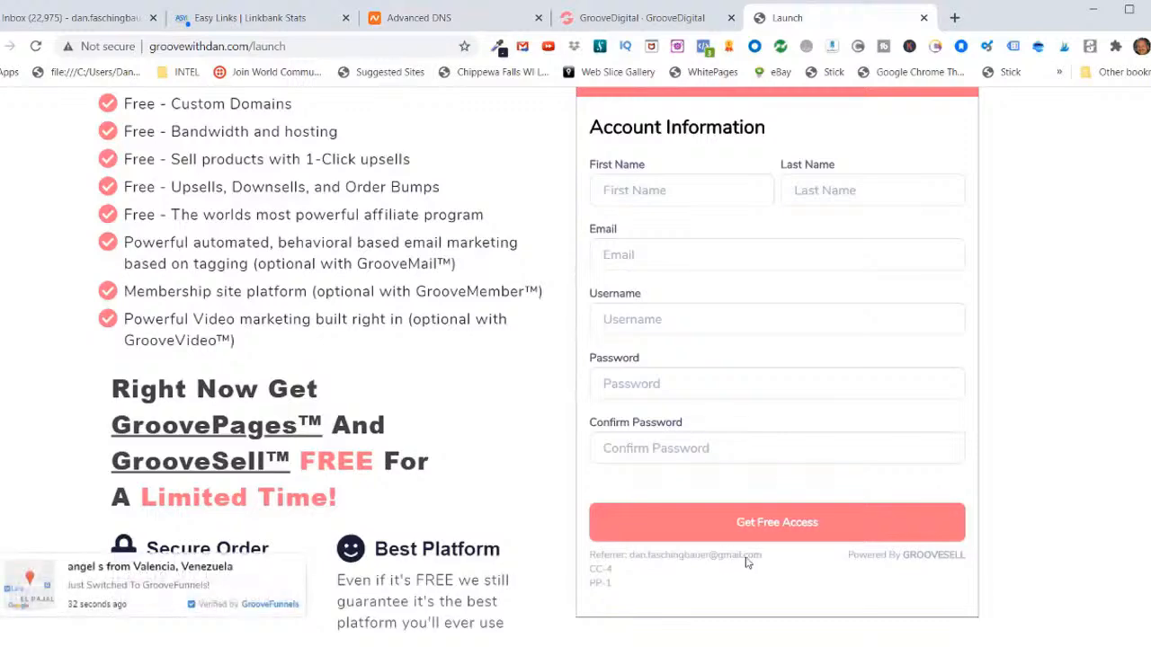
pyautogui.scroll(1, 534, 471)
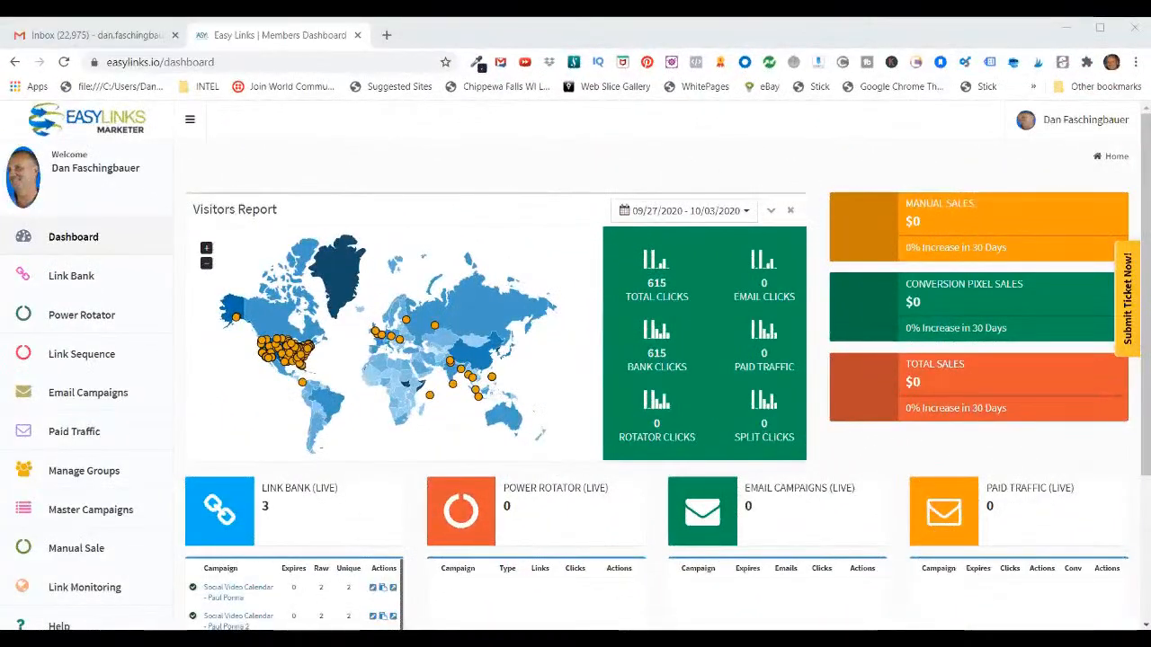
# Step: Load groovewithdan.com/launch in a new browser tab to test the link again
pyautogui.click(386, 35)
pyautogui.write('groovewithdan.com/launch')
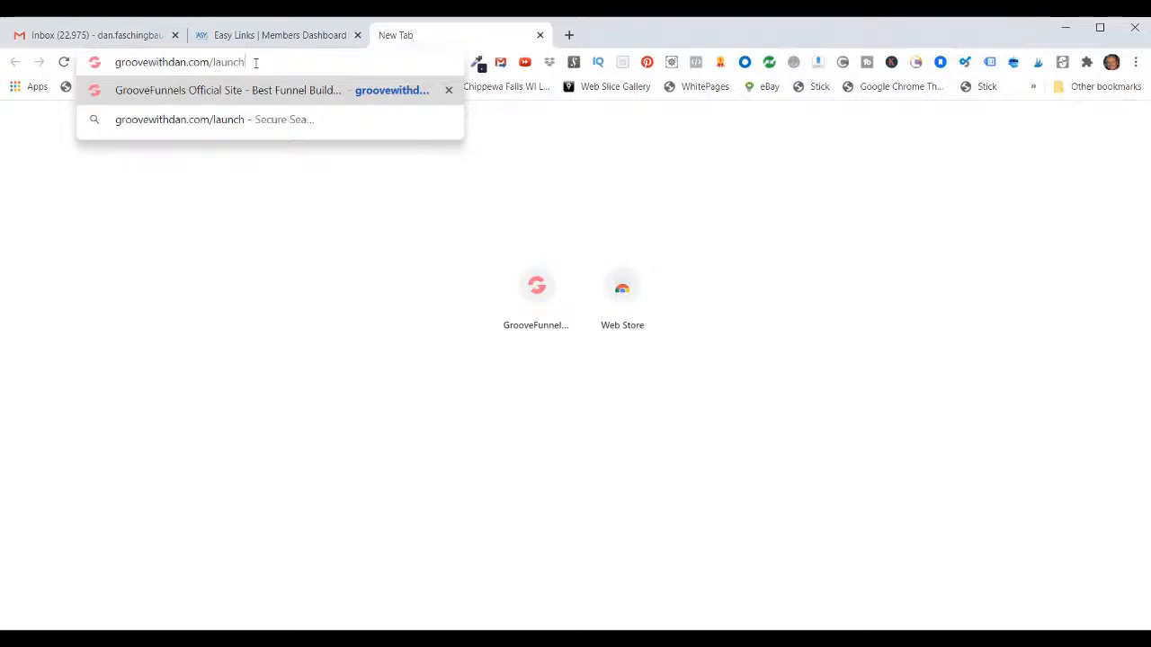
pyautogui.press('Return')
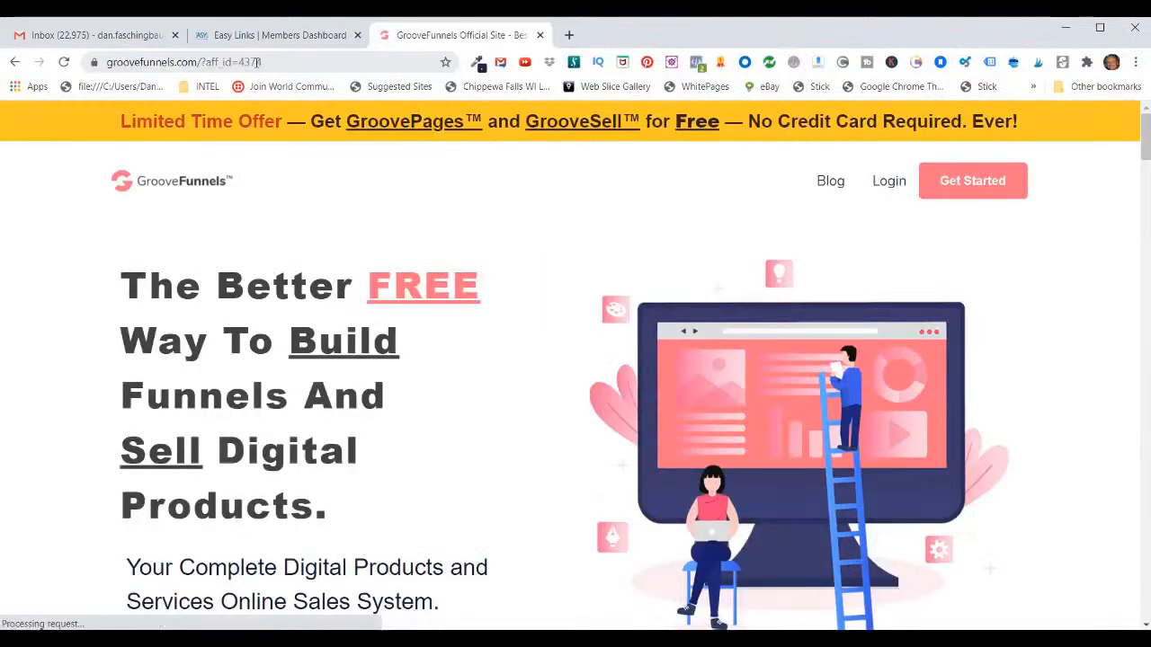
# Step: Load the bare domain groovewithdan.com, without the launch path, in another new tab
pyautogui.click(568, 34)
pyautogui.rightClick(126, 62)
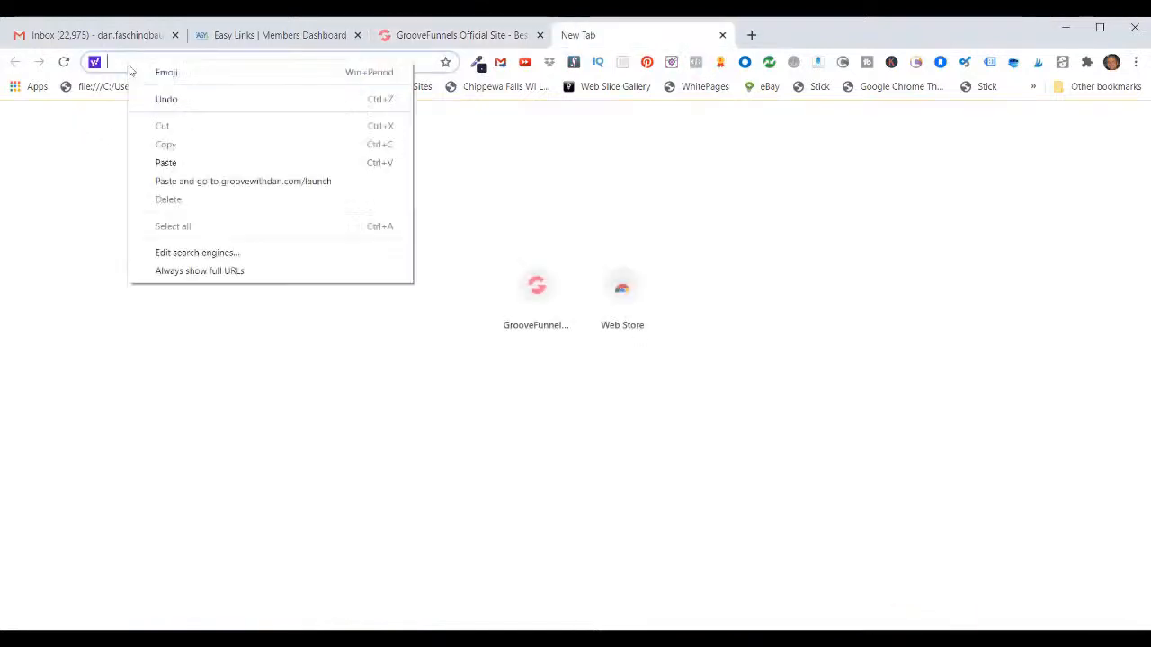
pyautogui.click(155, 157)
pyautogui.press('BackSpace')
pyautogui.press('BackSpace')
pyautogui.press('BackSpace')
pyautogui.press('BackSpace')
pyautogui.press('BackSpace')
pyautogui.press('BackSpace')
pyautogui.press('BackSpace')
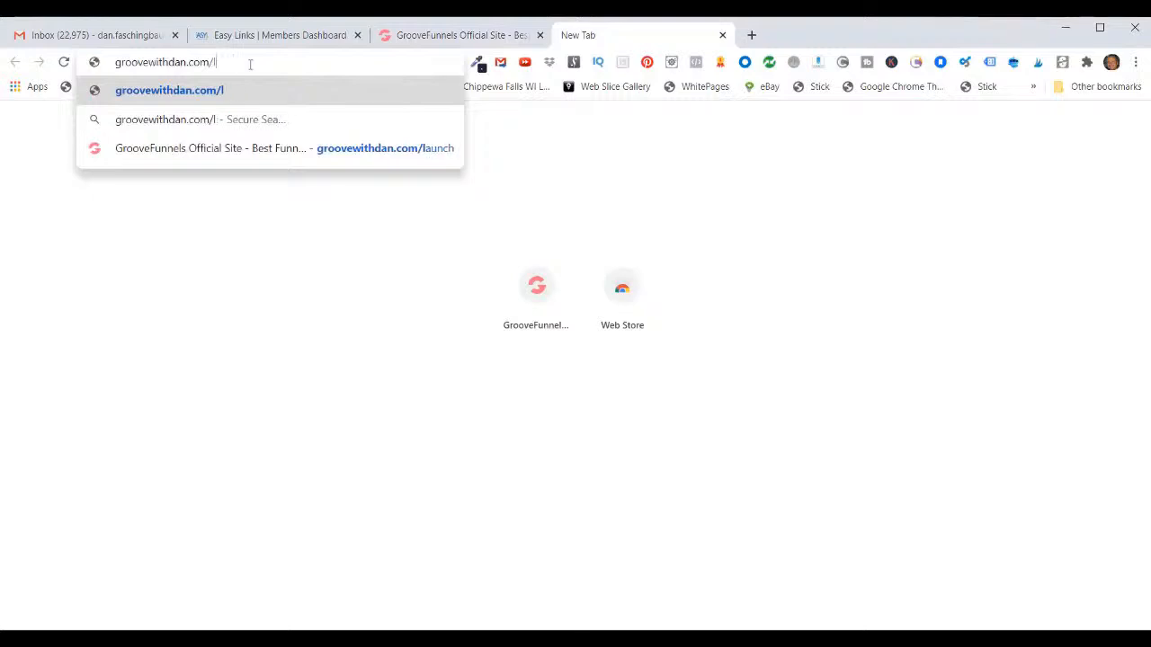
pyautogui.press('Return')
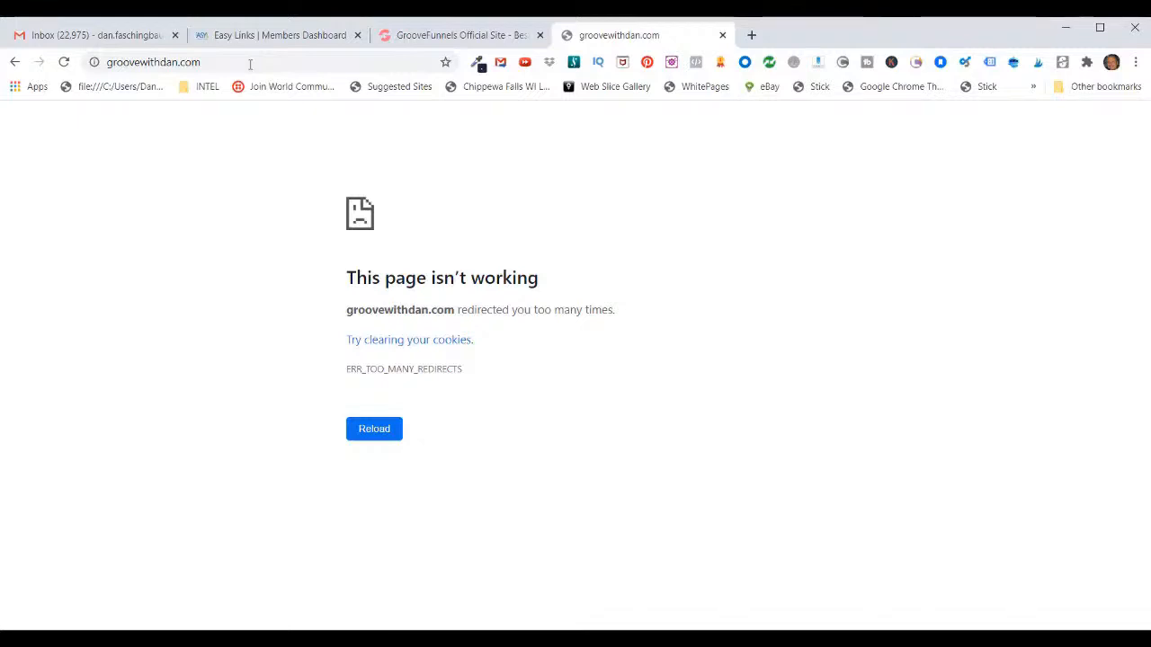
pyautogui.click(241, 36)
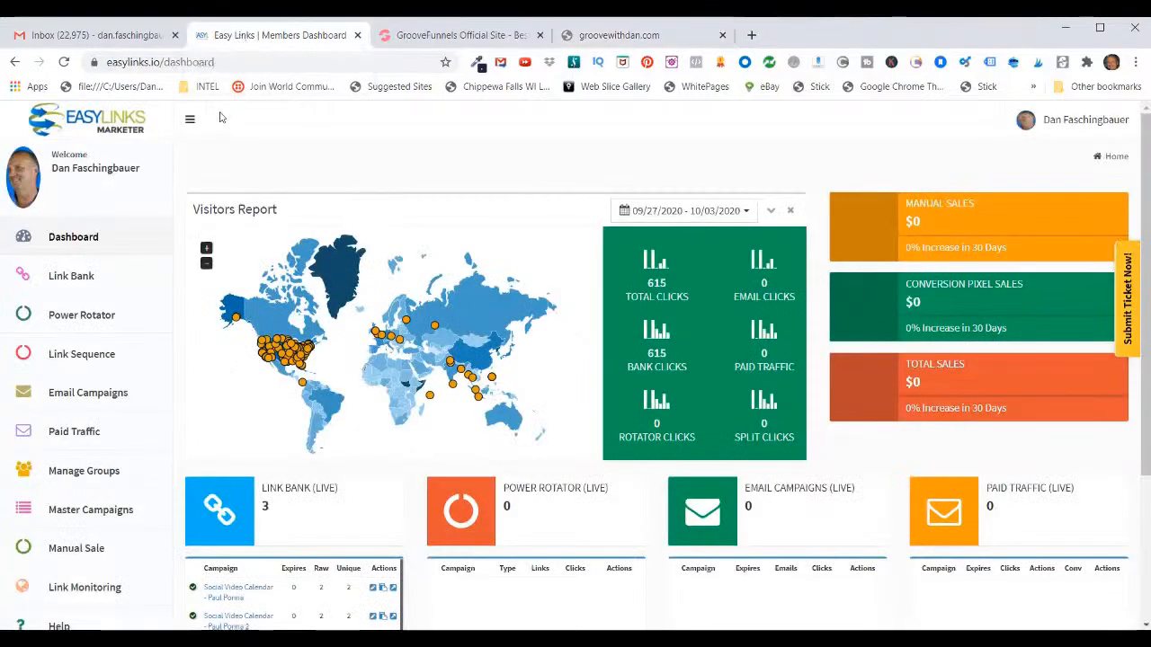
pyautogui.click(83, 471)
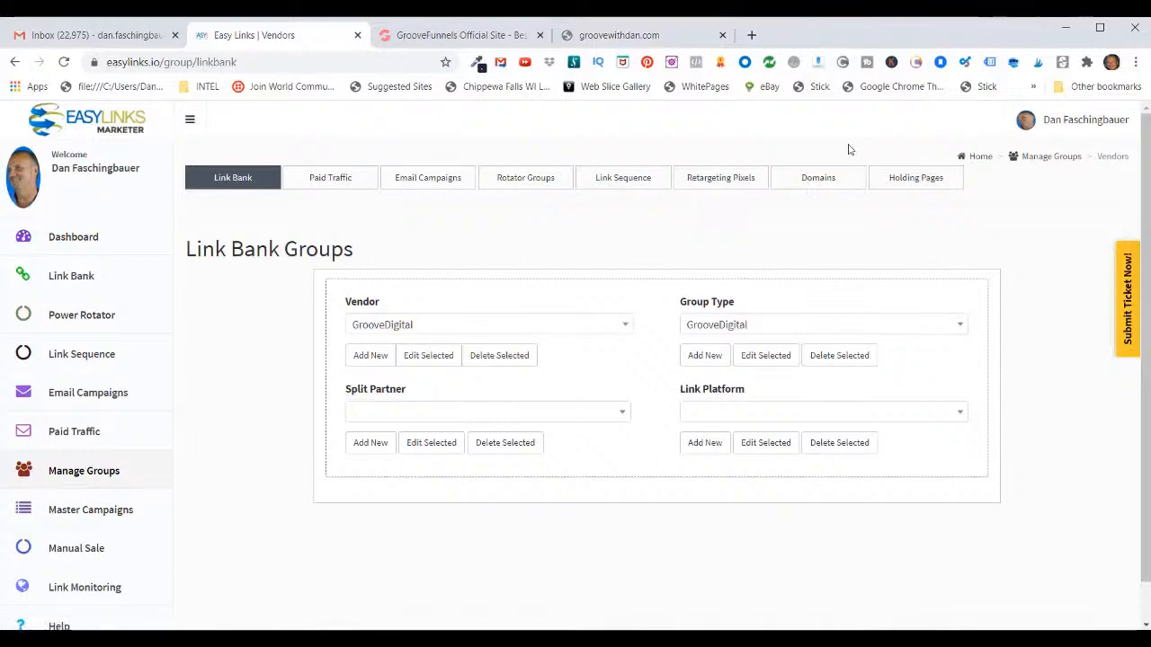
pyautogui.click(818, 177)
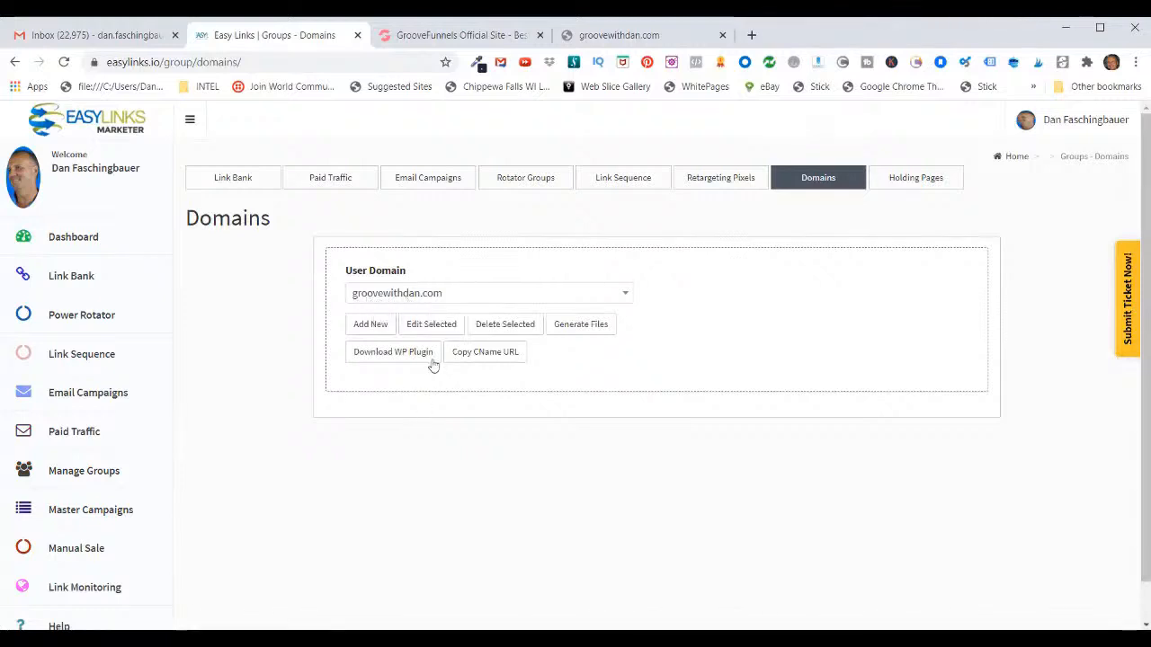
pyautogui.click(432, 328)
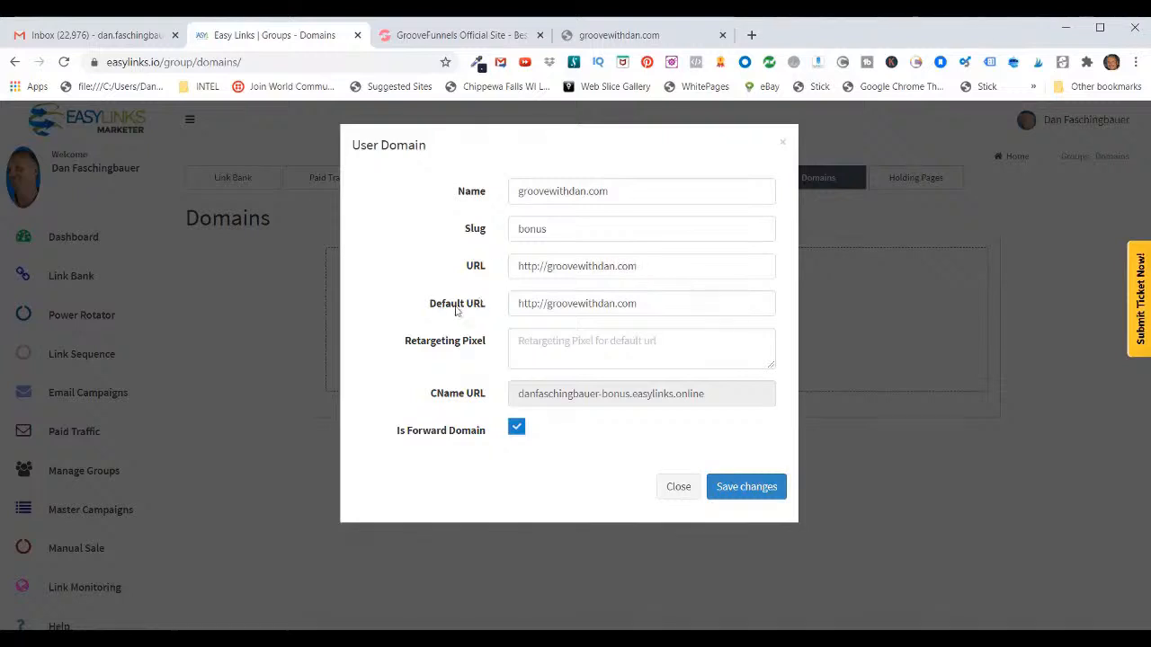
pyautogui.tripleClick(633, 306)
pyautogui.write('https://www.groovesasaffiliatereviews.com/')
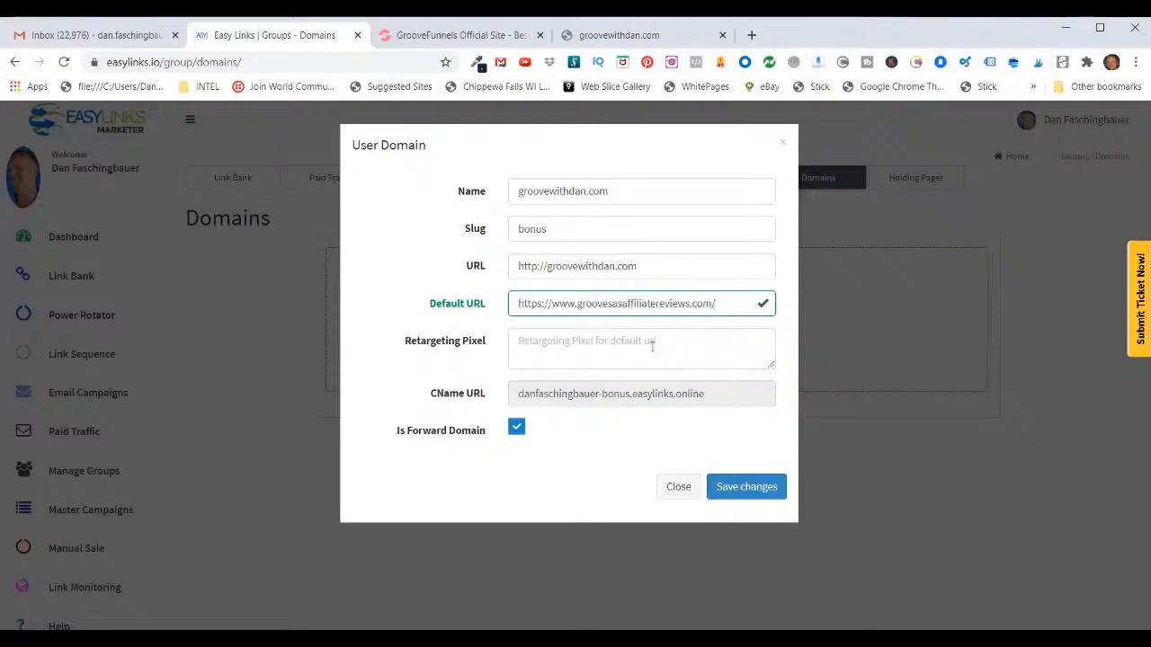
pyautogui.click(738, 486)
# Step: Reload the failed groovewithdan.com page to test the default redirect
pyautogui.click(615, 36)
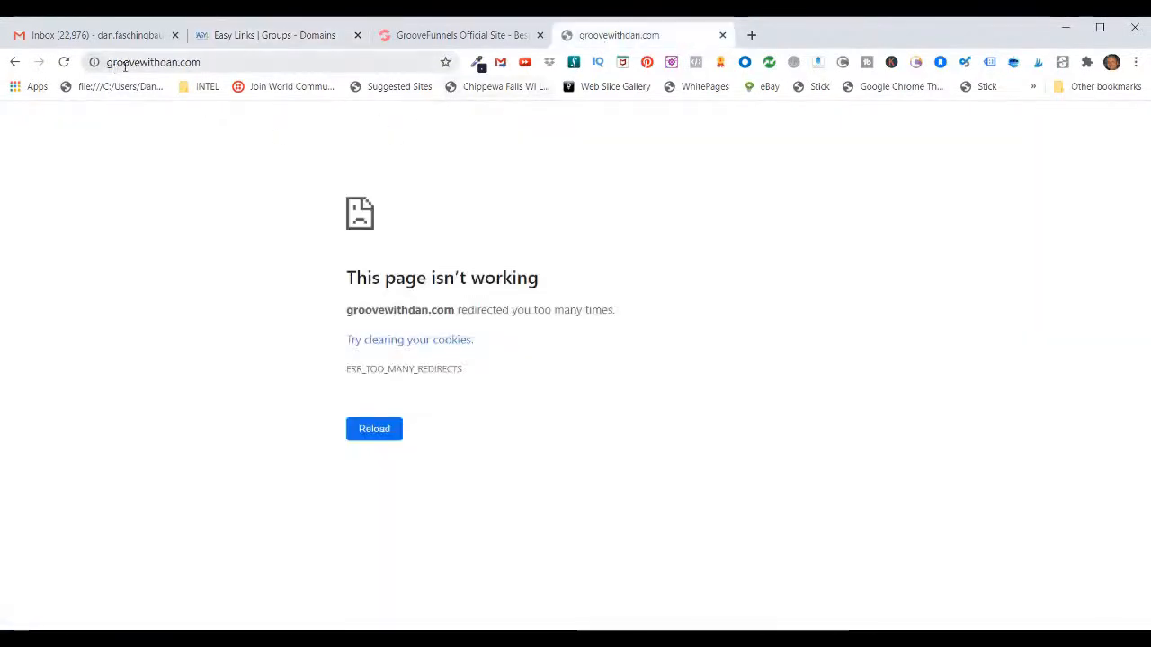
pyautogui.click(204, 62)
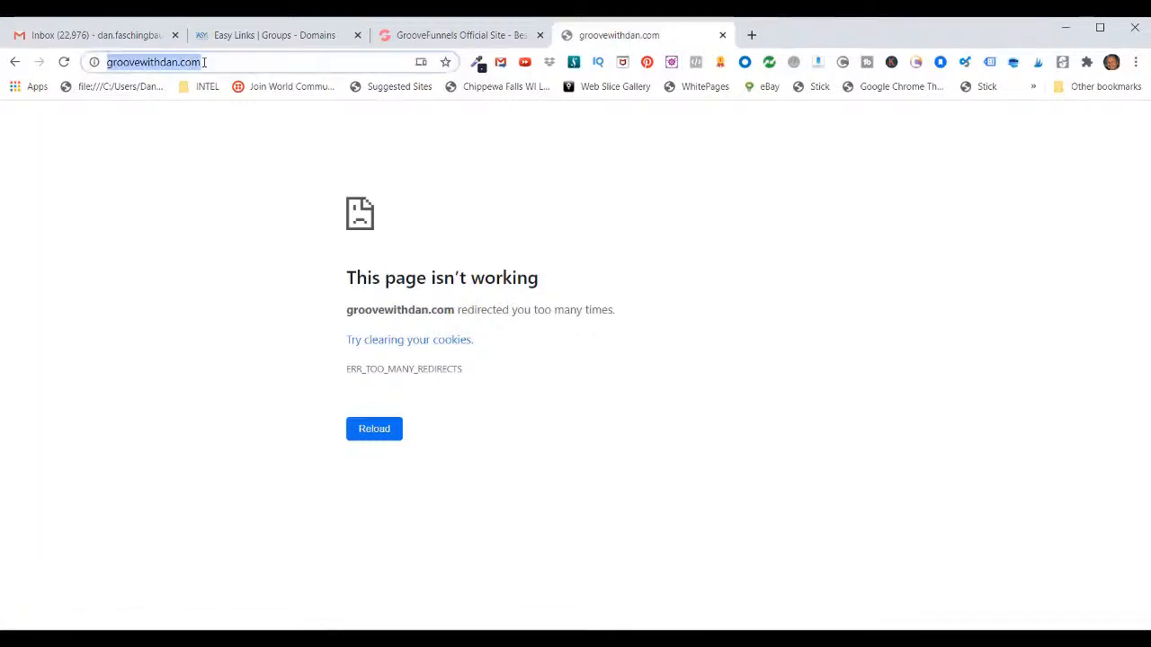
pyautogui.click(204, 62)
pyautogui.press('Return')
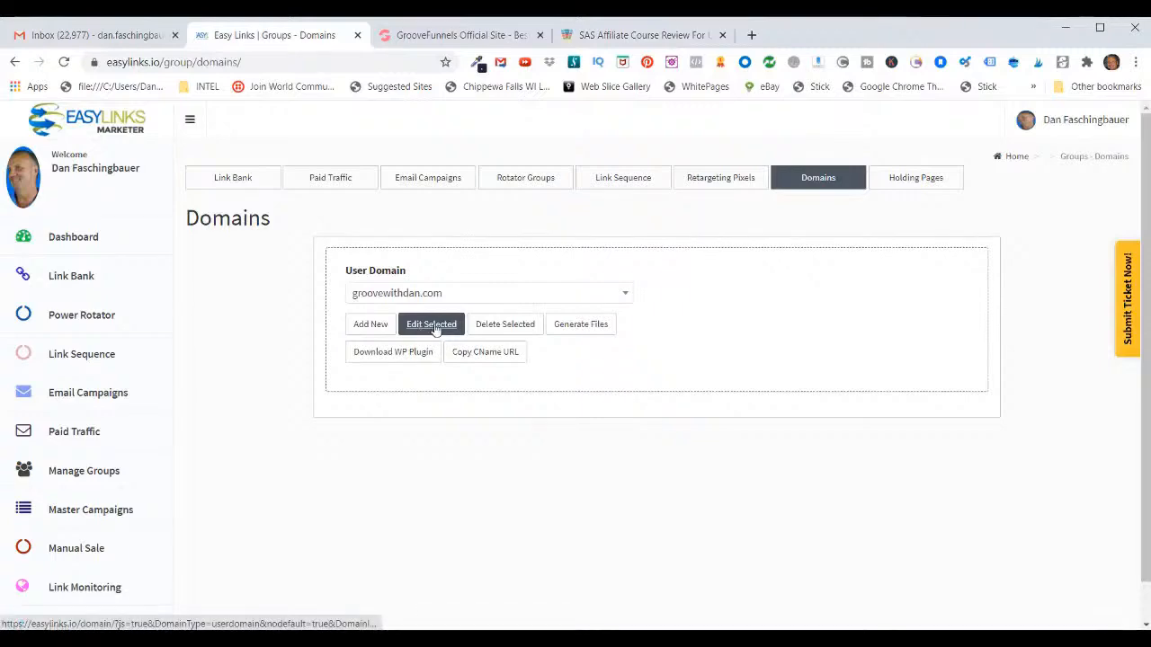
# Step: Replace the Default URL of groovewithdan.com with the groovepages.groovesell.com affiliate link and save the domain
pyautogui.click(435, 329)
pyautogui.click(718, 303)
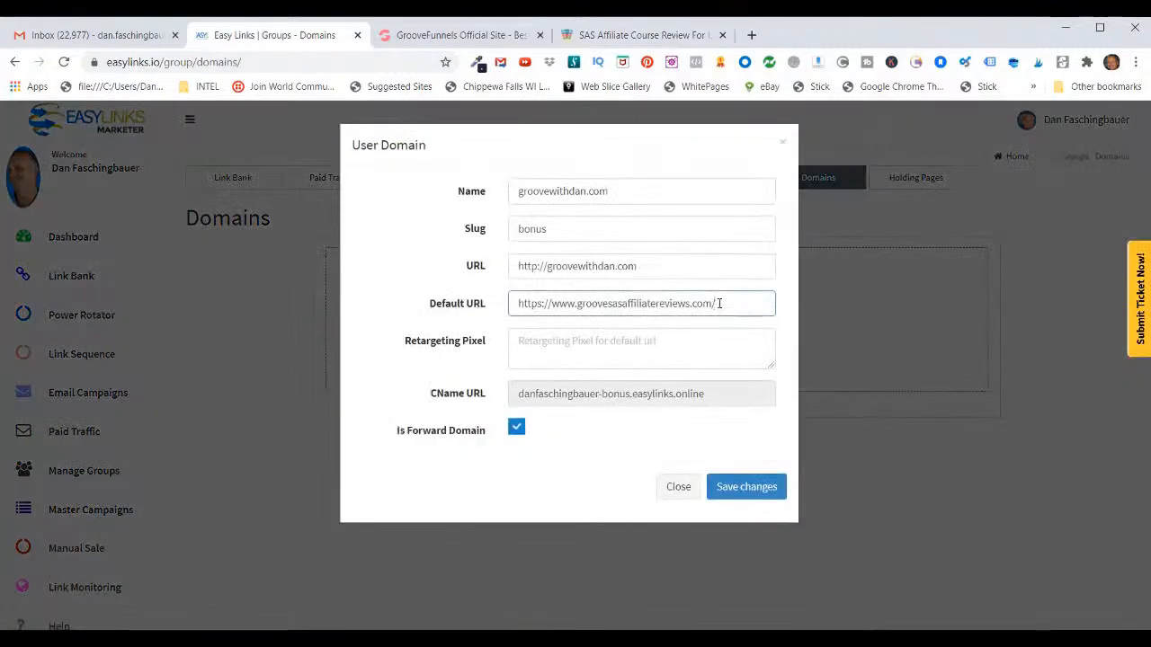
pyautogui.hotkey('ctrl', 'a')
pyautogui.press('BackSpace')
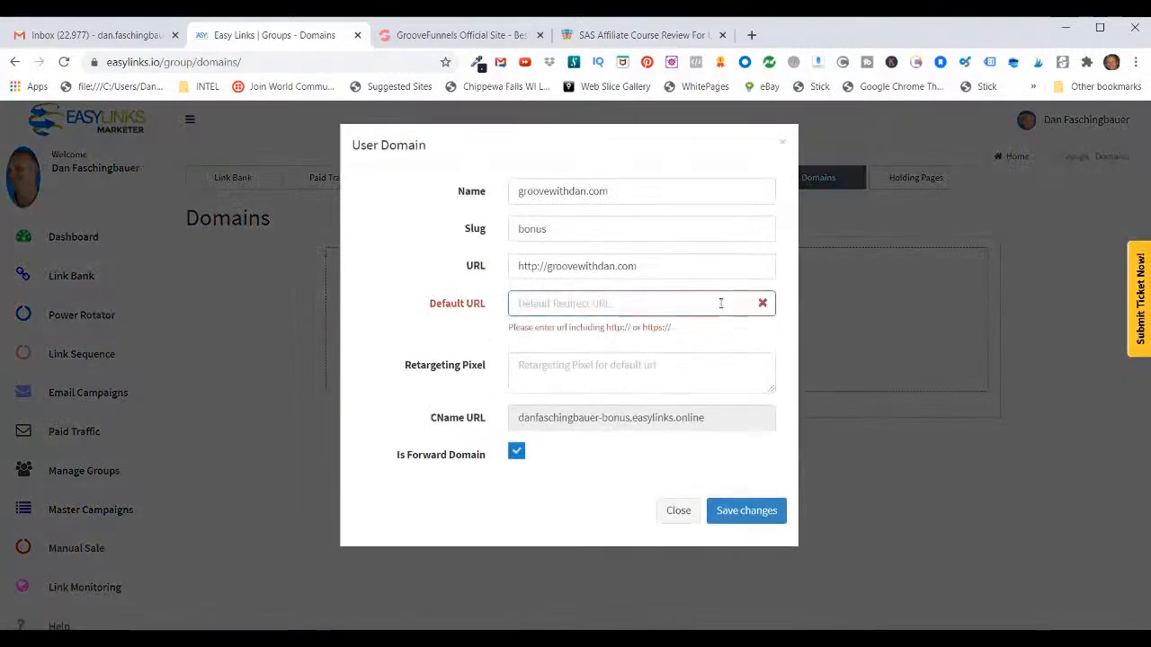
pyautogui.write('https://groovepages.groovesell.com/a/DDV4DbxEqc7')
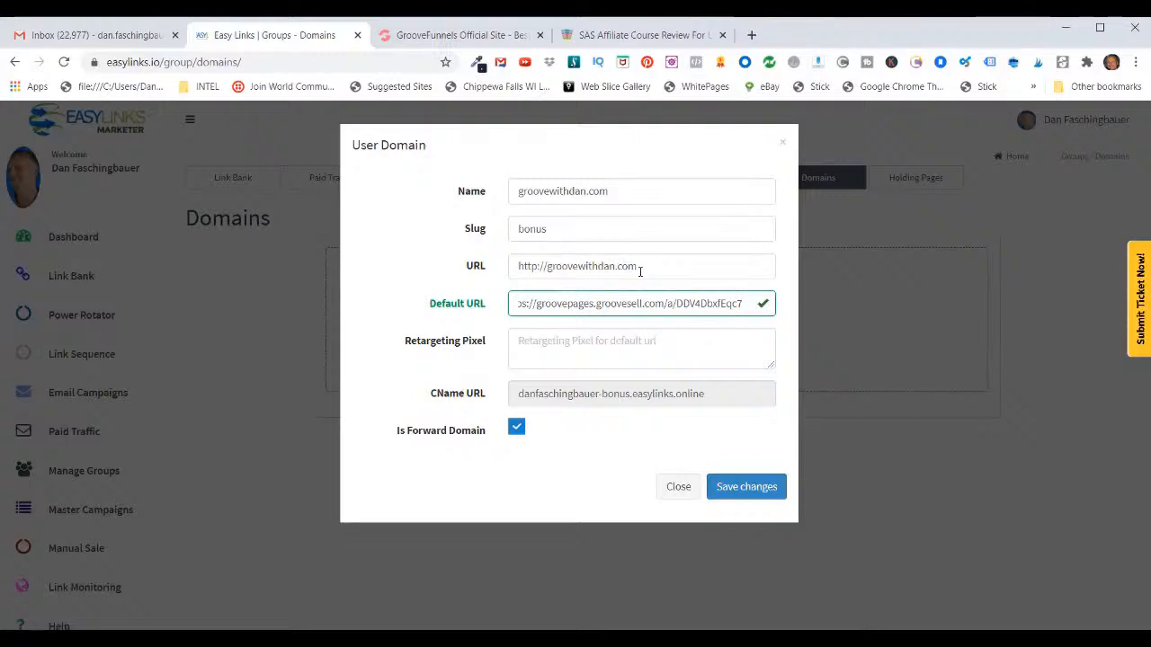
pyautogui.click(737, 488)
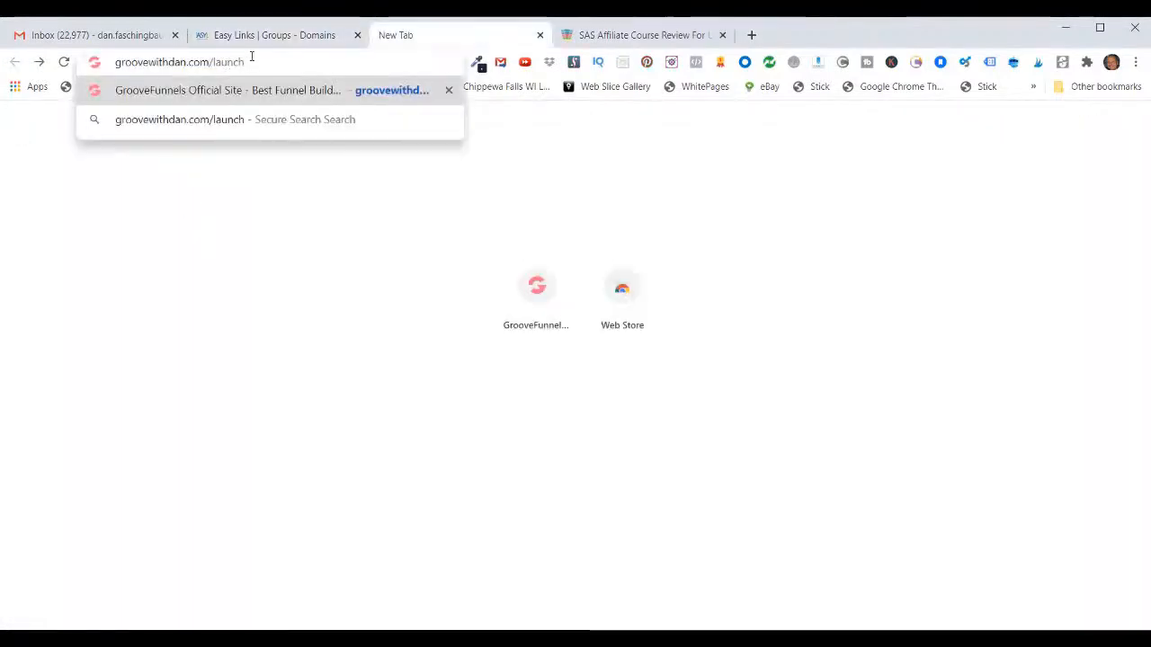
# Step: Load groovewithdan.com in a fresh tab to test its redirect to the affiliate link
pyautogui.press('Return')
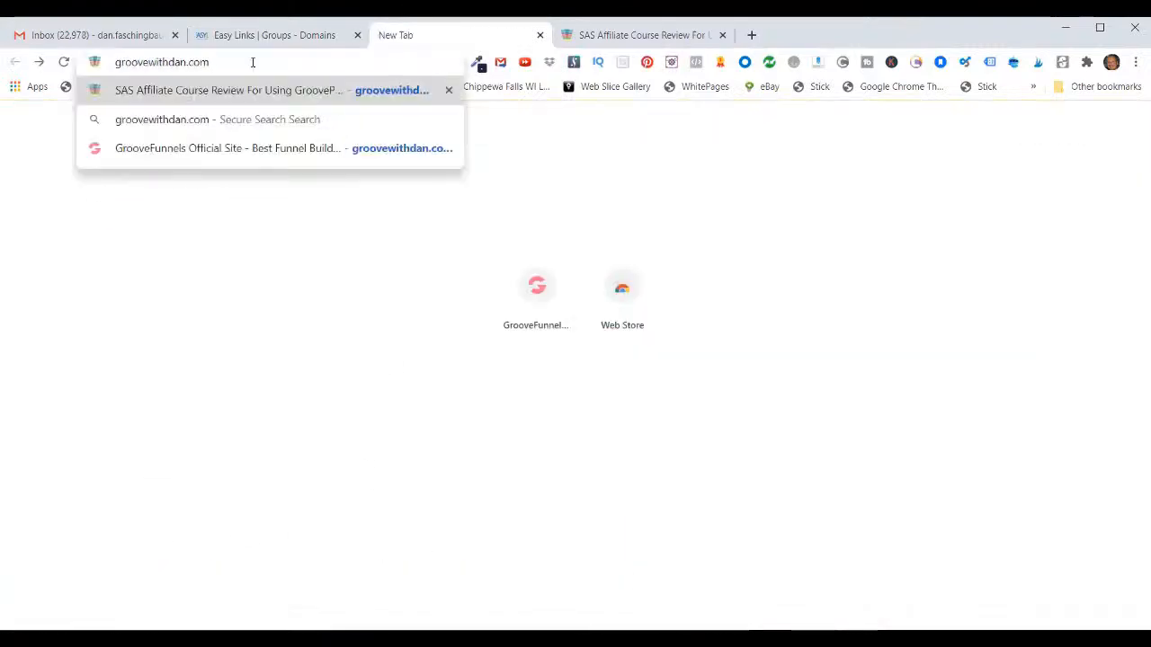
pyautogui.press('Return')
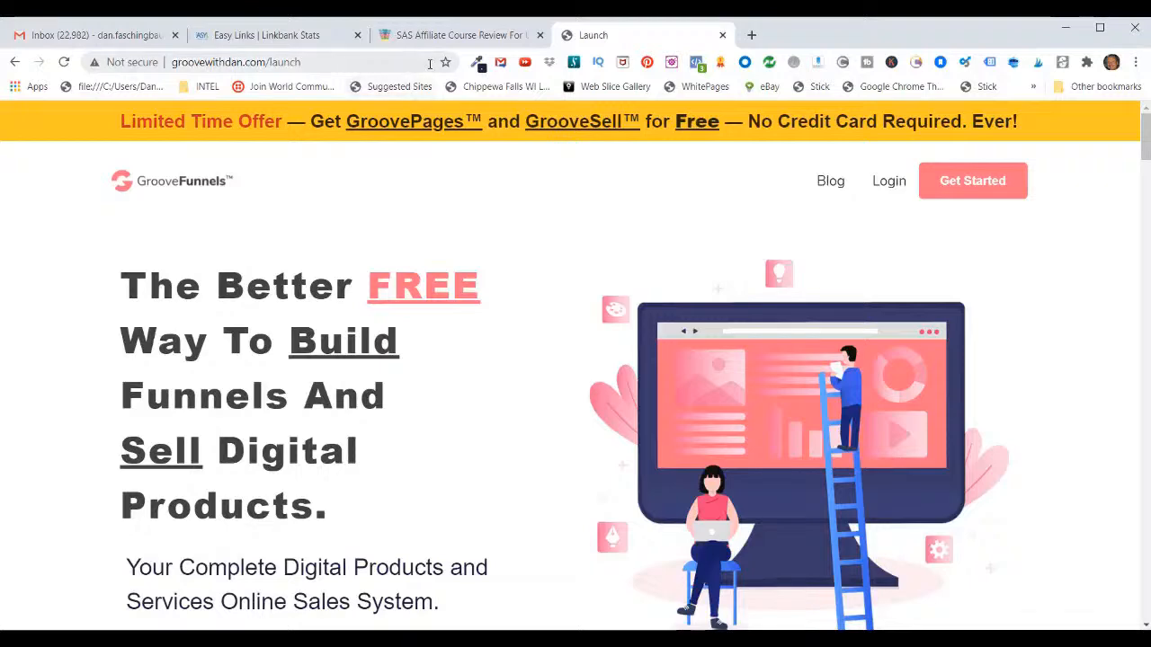
# Step: Open the Launch link for editing in Easy Links and review its destination, domain, cloaking and visible link settings
pyautogui.click(281, 35)
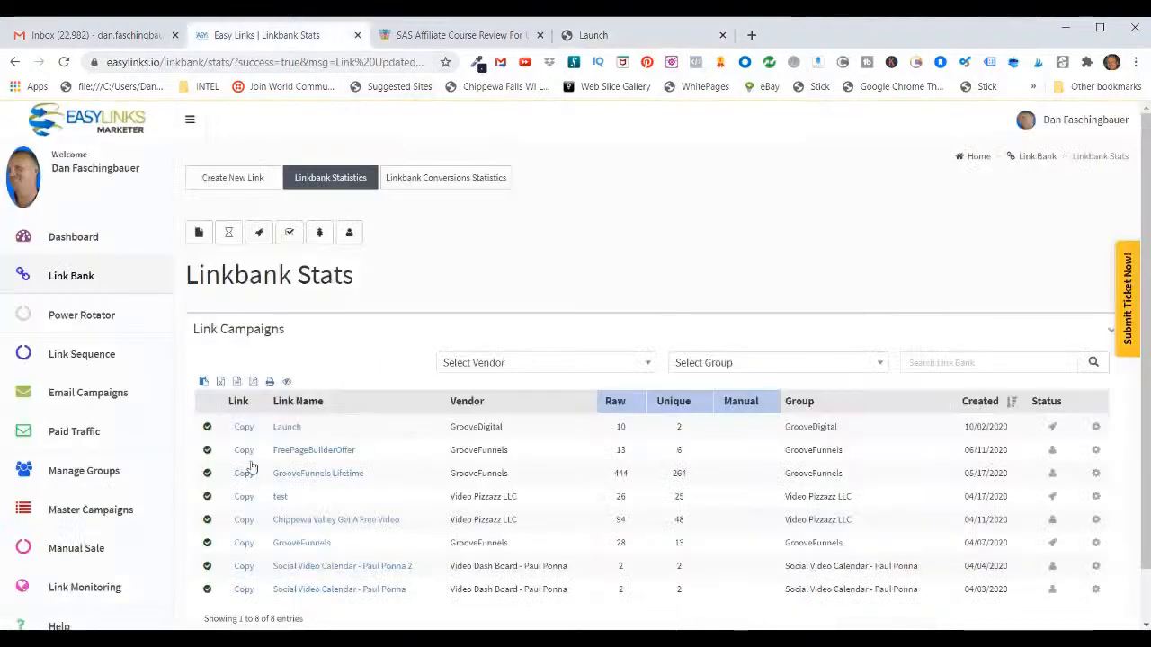
pyautogui.click(1095, 429)
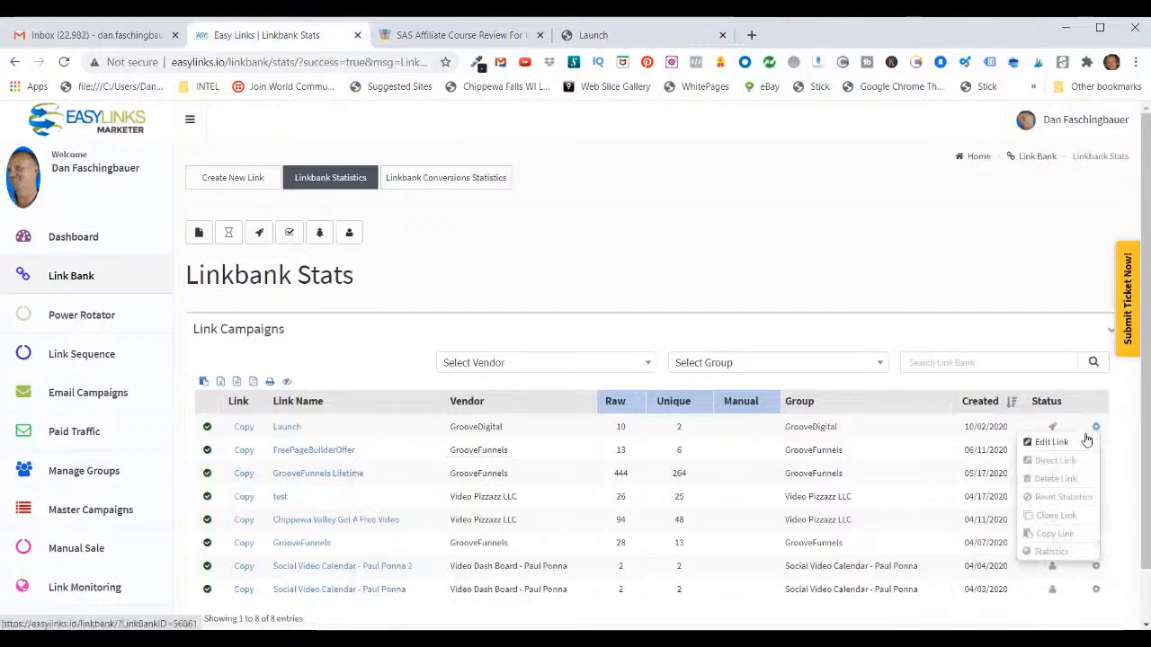
pyautogui.click(1083, 441)
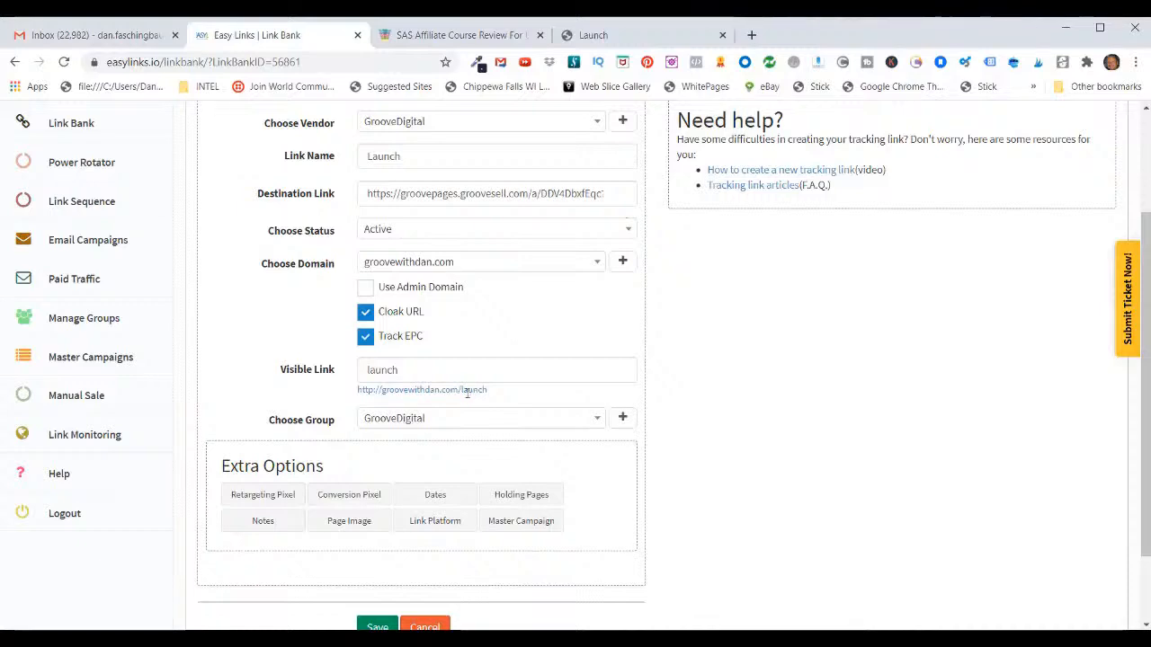
pyautogui.scroll(3, 461, 392)
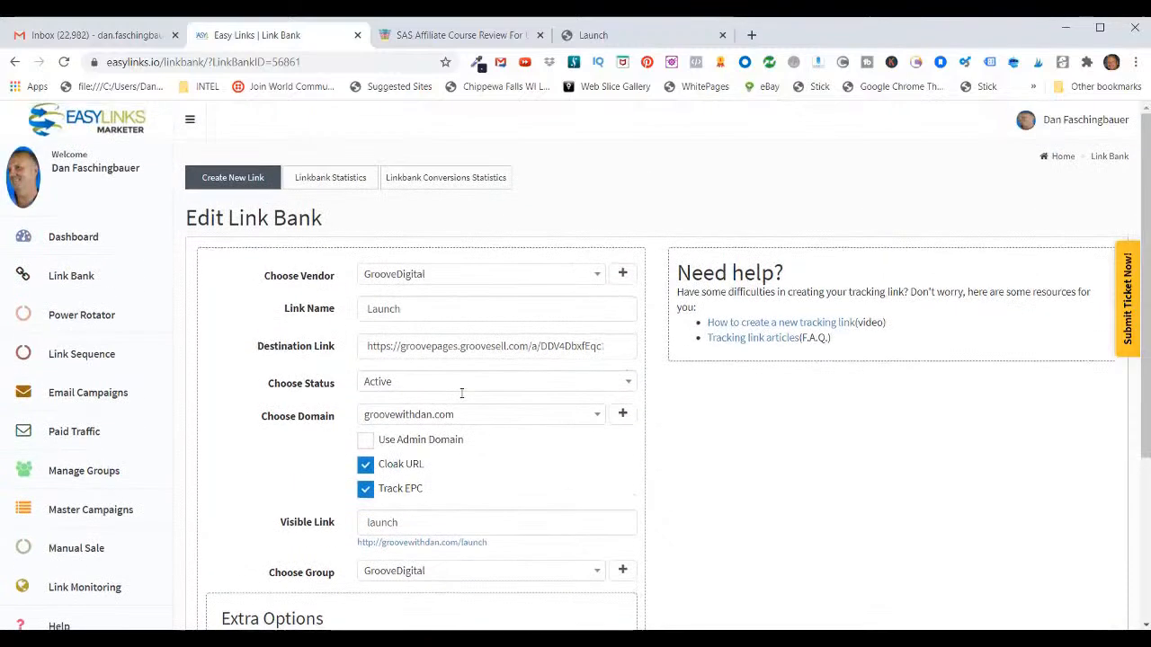